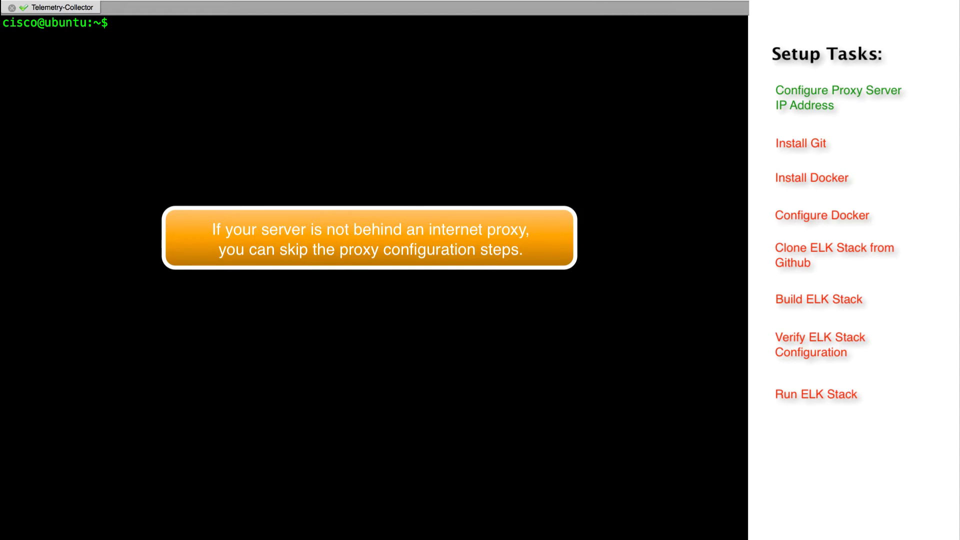
Add http_proxy and https_proxy lines for proxy.domain.com:80 to /etc/environment and save
text(sudo vi /etc/environment)
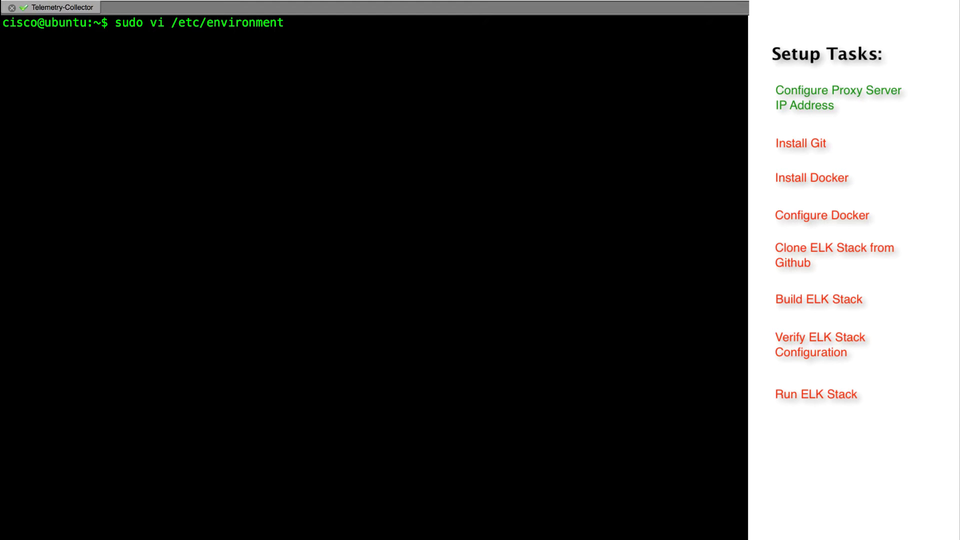
key(Return)
key(j)
key(i)
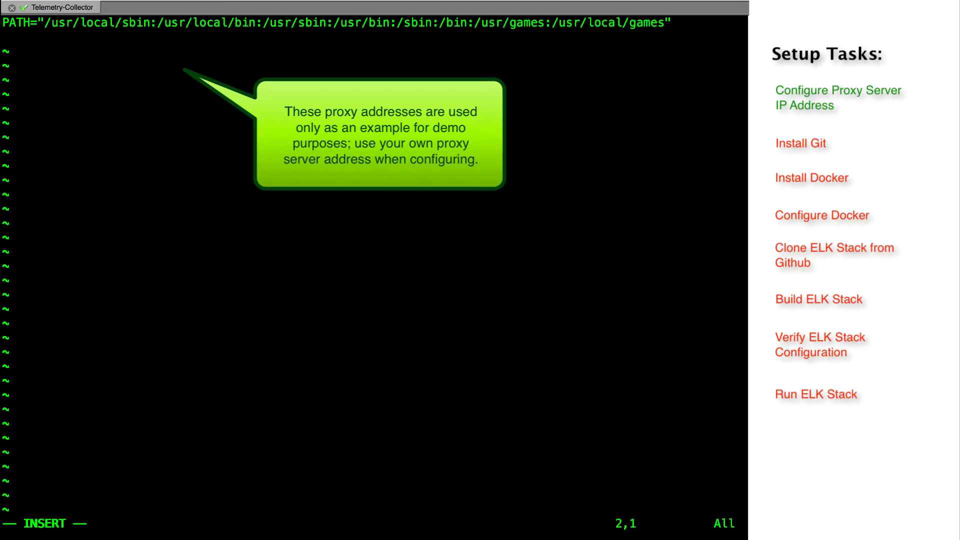
text(http_proxy=http://proxy.domain.com:80/ https_proxy=https://proxy.domain.com:80/)
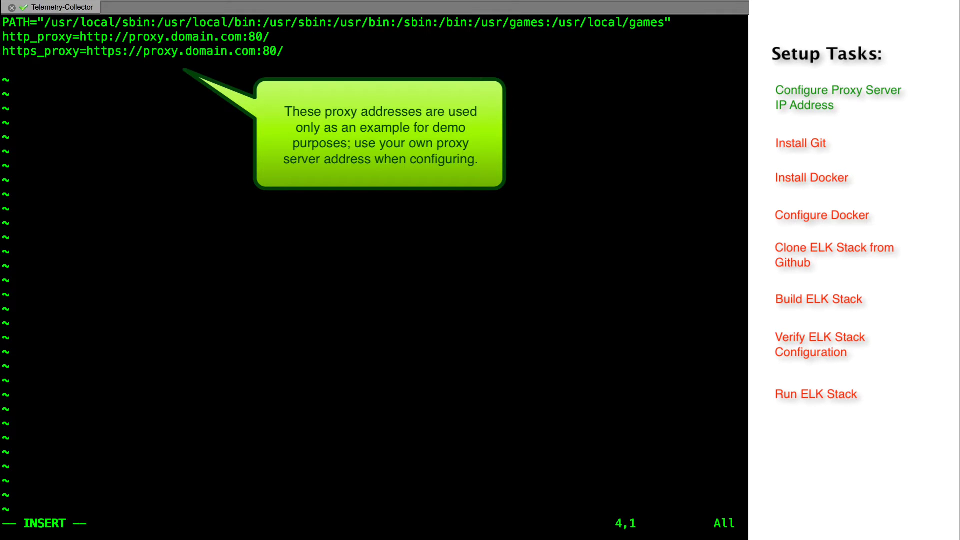
key(Escape)
text(:wq)
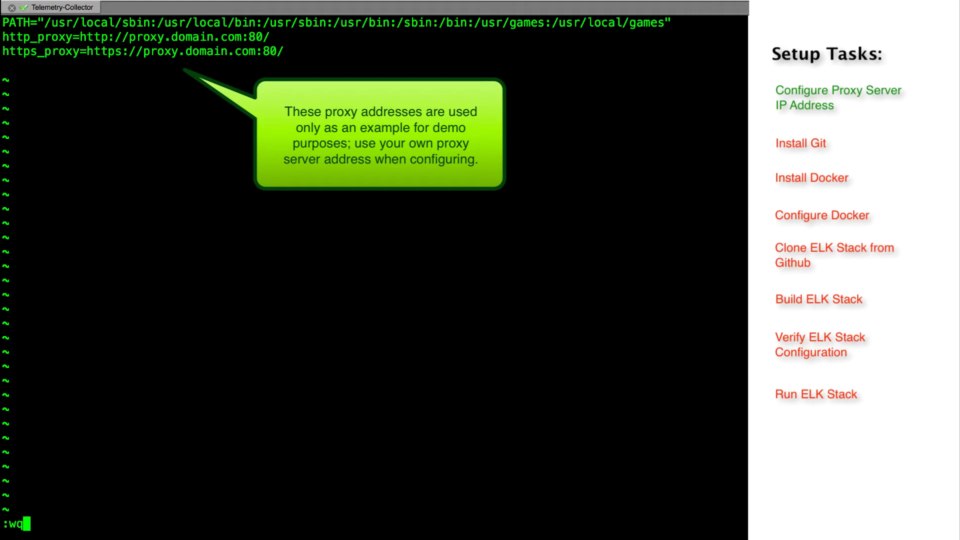
key(Return)
text(clear)
key(Return)
Add Acquire::http::proxy and Acquire::https::proxy entries to /etc/apt/apt.conf and save
text(sudo )
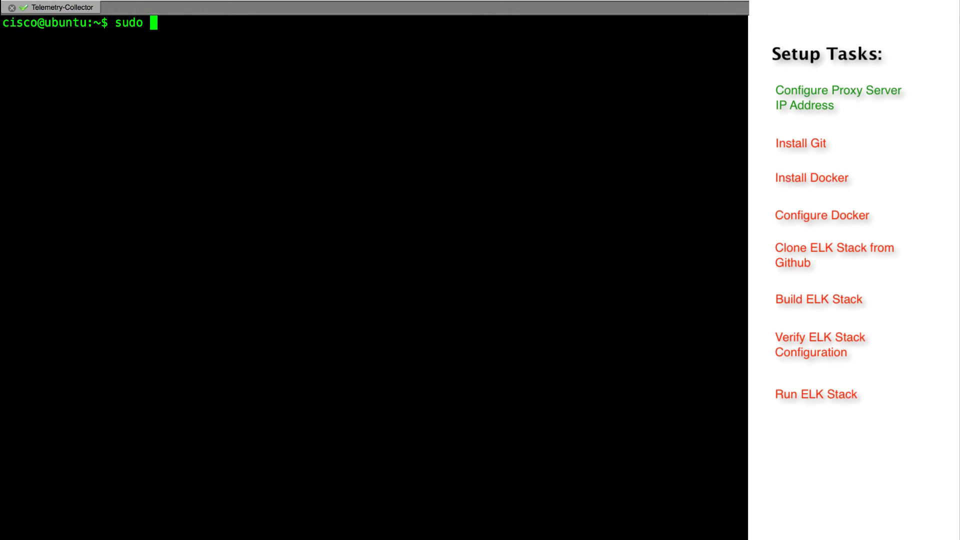
text(vi /etc/ap)
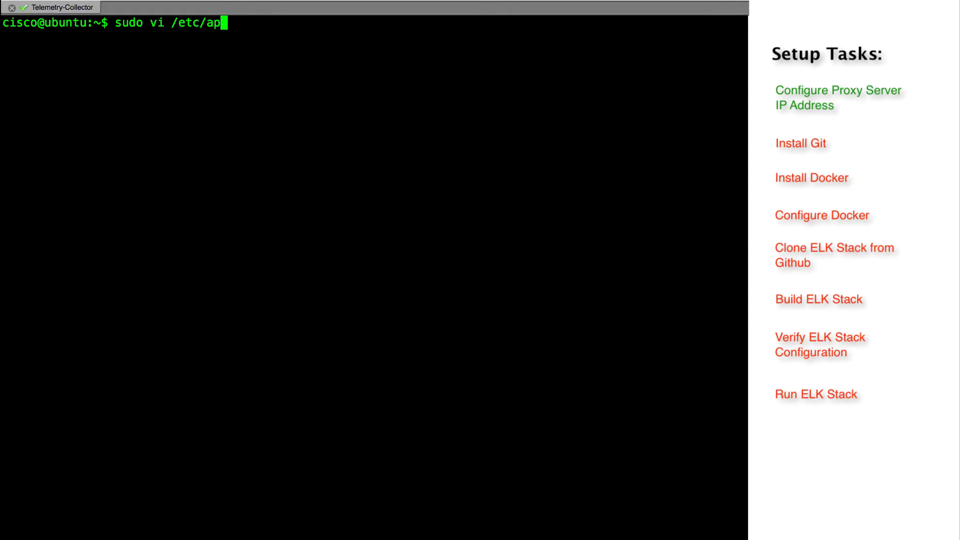
text(t/apt.conf)
key(Return)
key(i)
text(Acquire::http::proxy "http://proxy.domain.com:80/"; Acquire::https::proxy "https://proxy.domain.com:80/";)
key(Escape)
text(:wq)
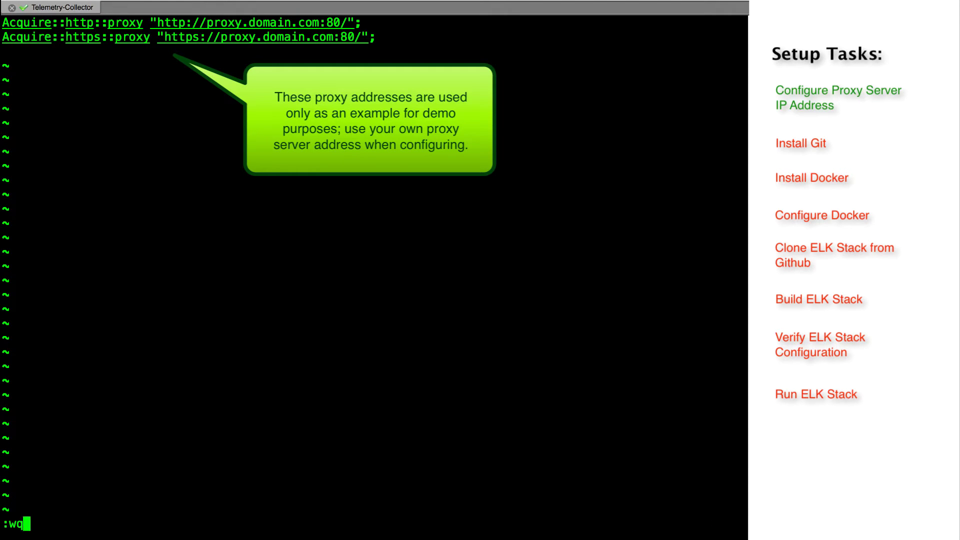
key(Return)
text(clear)
key(Return)
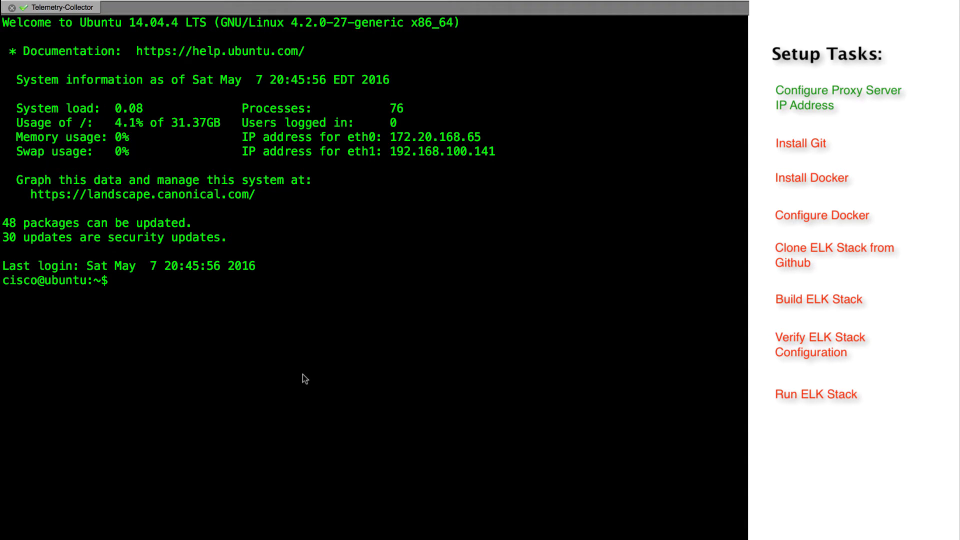
Run sudo apt-get update with the sudo password, then install git via sudo apt-get install git
text(clear)
key(Return)
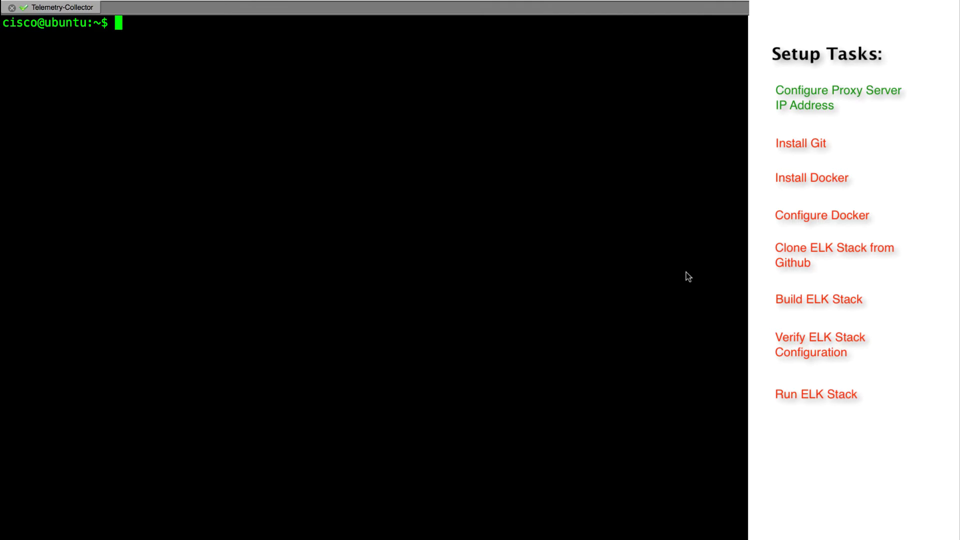
text(sudo apt-get update)
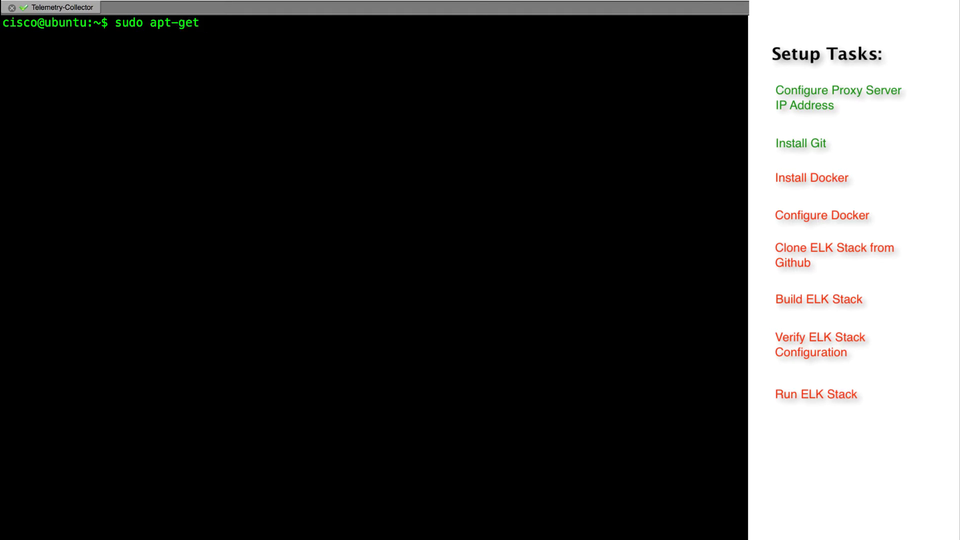
key(Return)
key(Return)
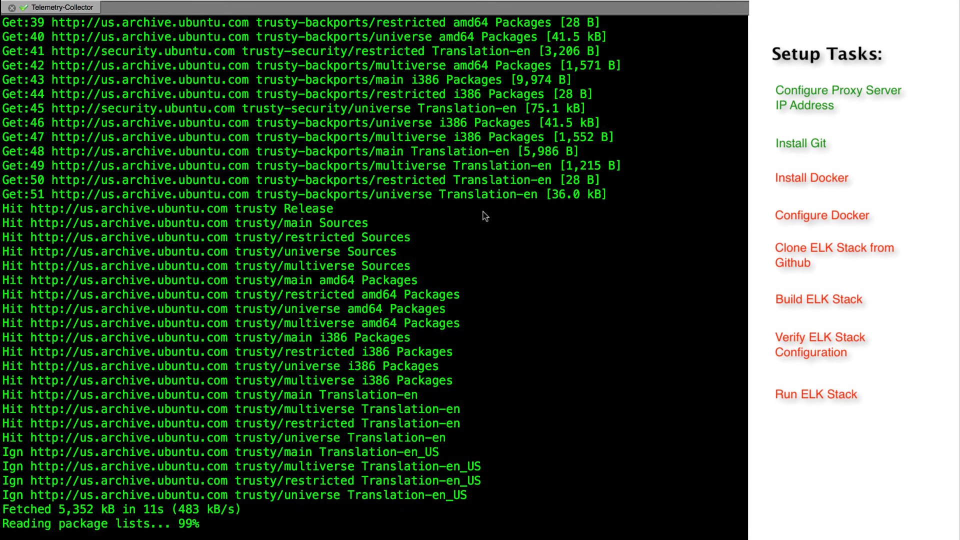
text(clear)
key(Return)
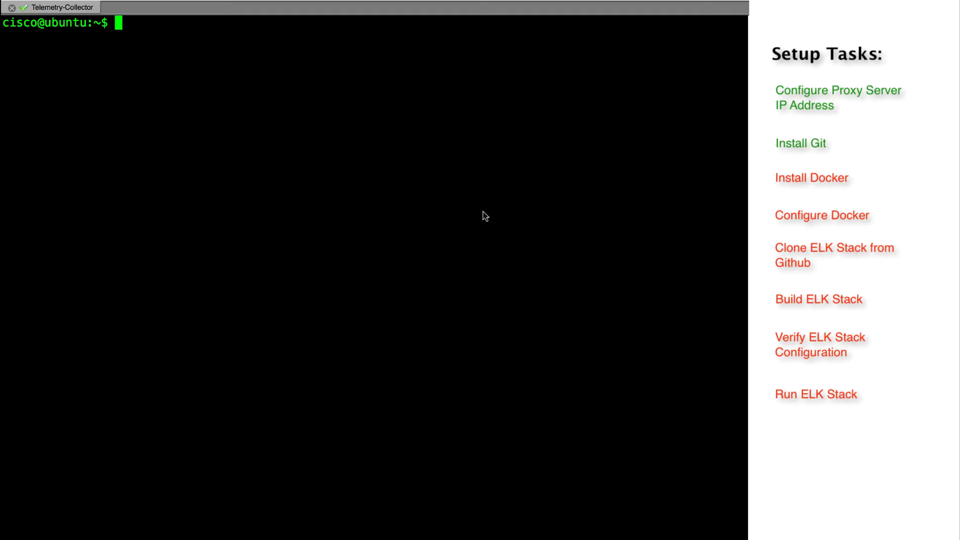
text(sudo apt-get insta)
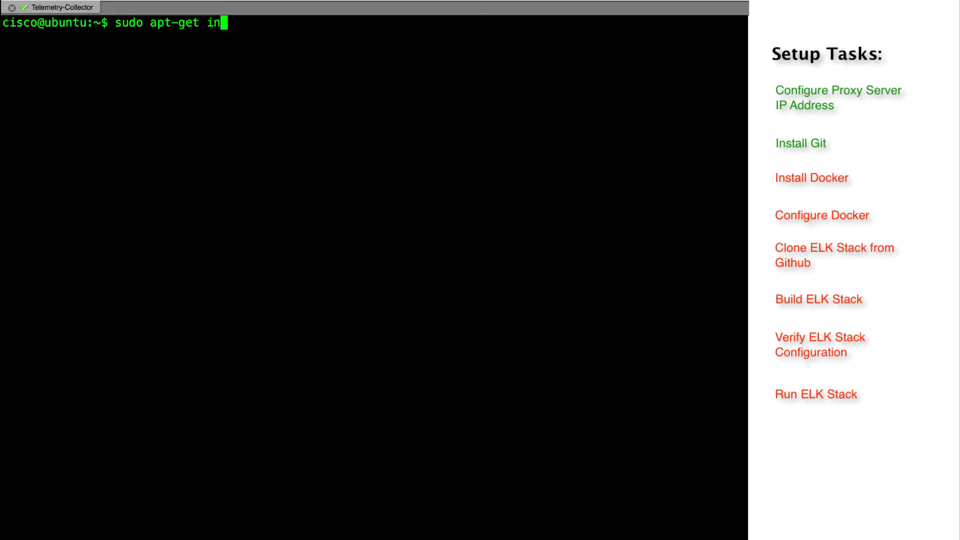
text(ll git)
key(Return)
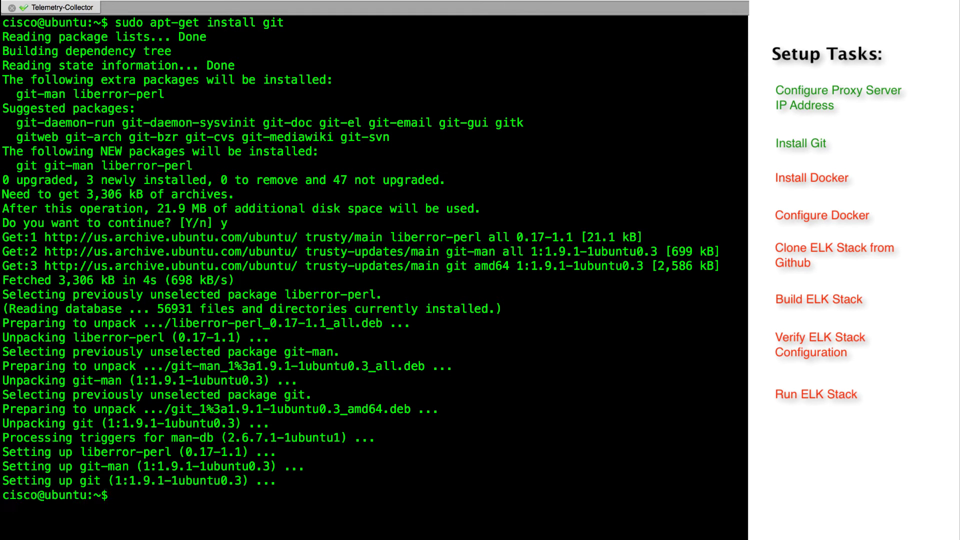
Install Docker by piping the get.docker.com install script to sh
text(clear)
key(Return)
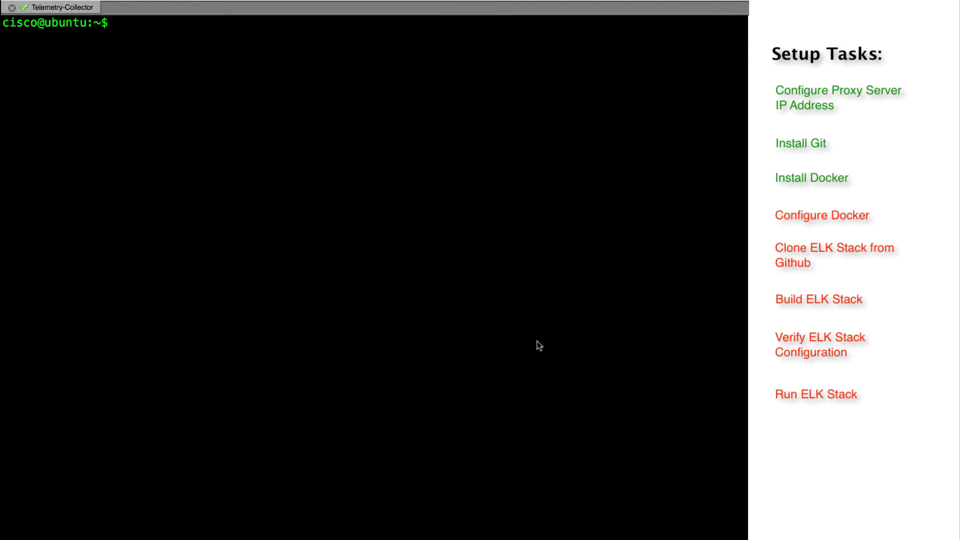
text(wget -qO- https://get.docker.com/ | sh)
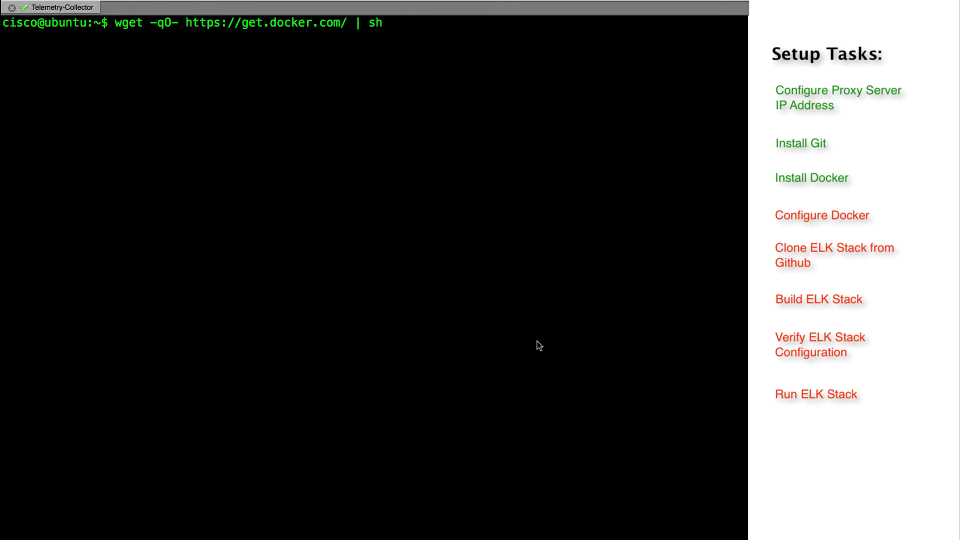
key(Return)
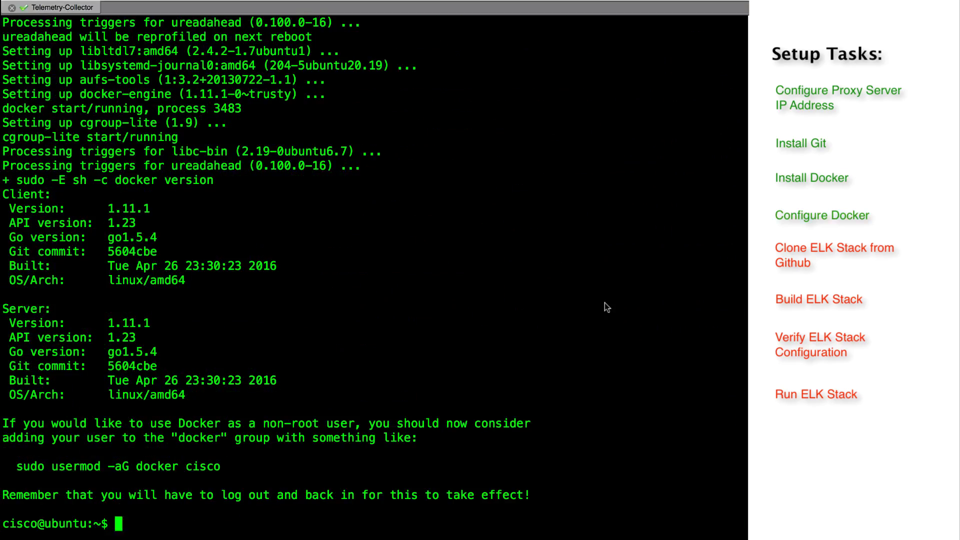
In /etc/default/docker, uncomment the DOCKER_OPTS DNS line, add http and https proxy lines, and save
text(clear)
key(Return)
text(sudo vi /)
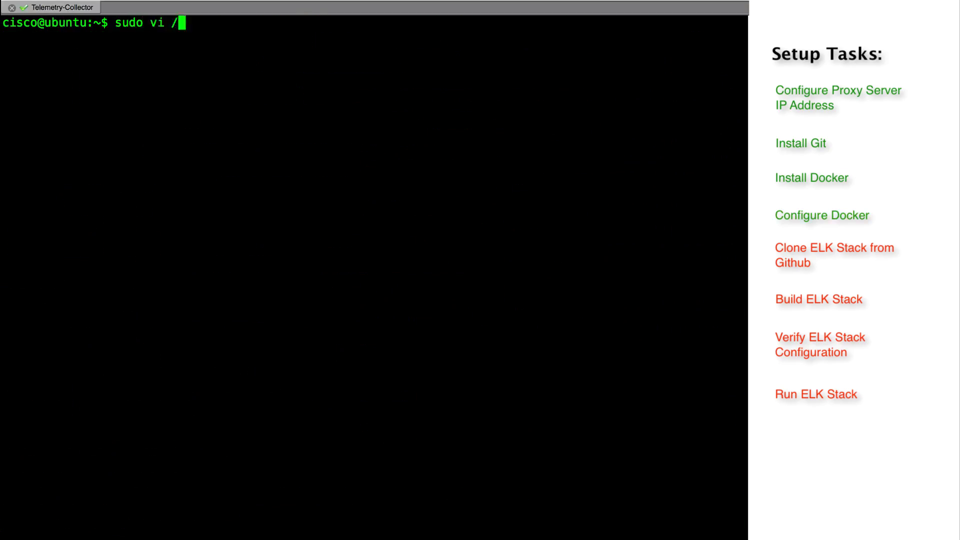
text(etc/default/docker)
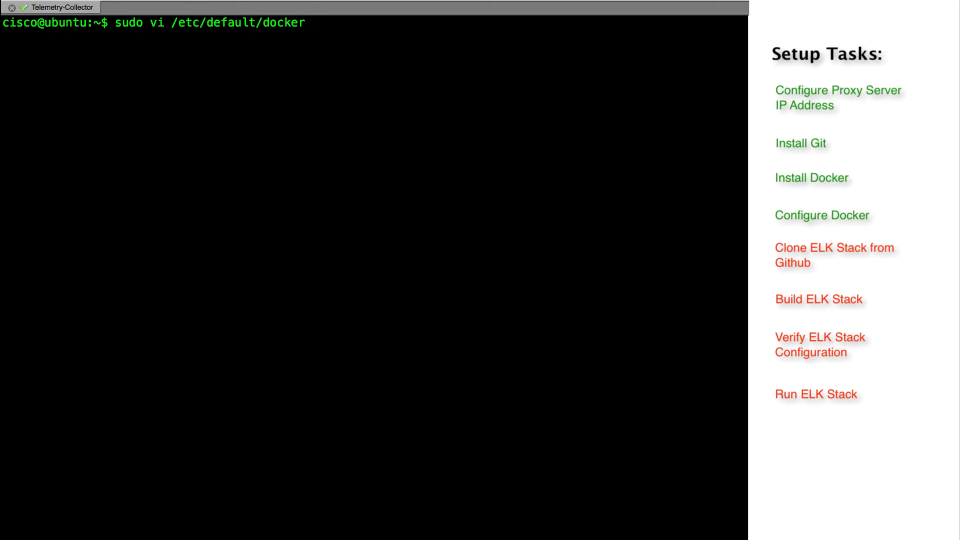
key(Return)
key(Down)
key(Down)
key(Down)
key(Down)
key(Down)
key(Down)
key(Down)
key(Down)
key(Down)
key(Down)
key(Down)
key(Down)
key(Down)
key(x)
key(i)
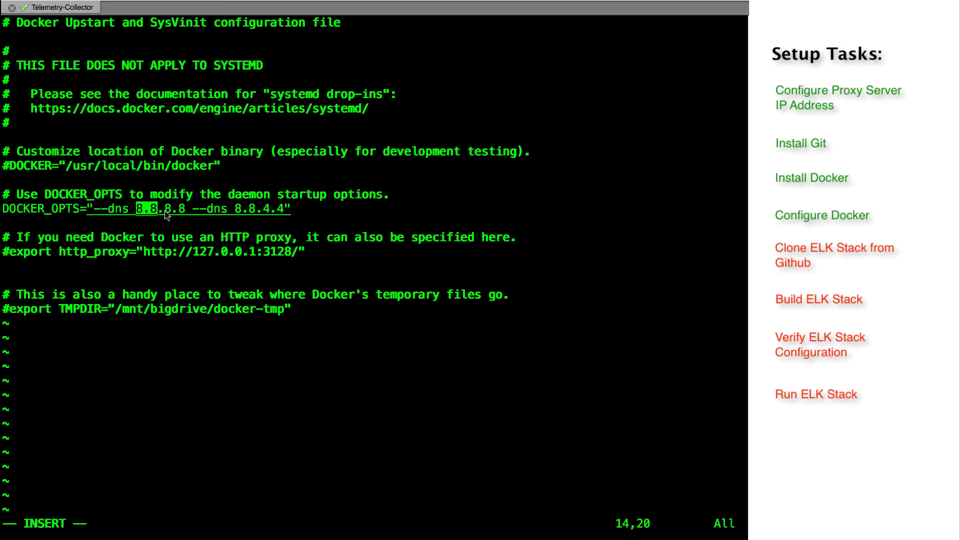
click(22, 269)
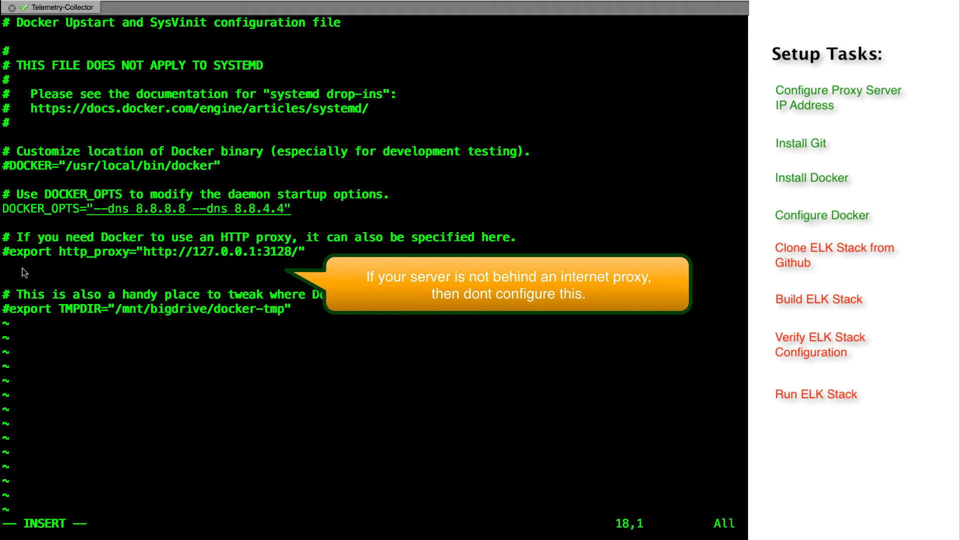
text(http_proxy=http://proxy.domain.com:80/ https_proxy=https://proxy.domain.com:80/)
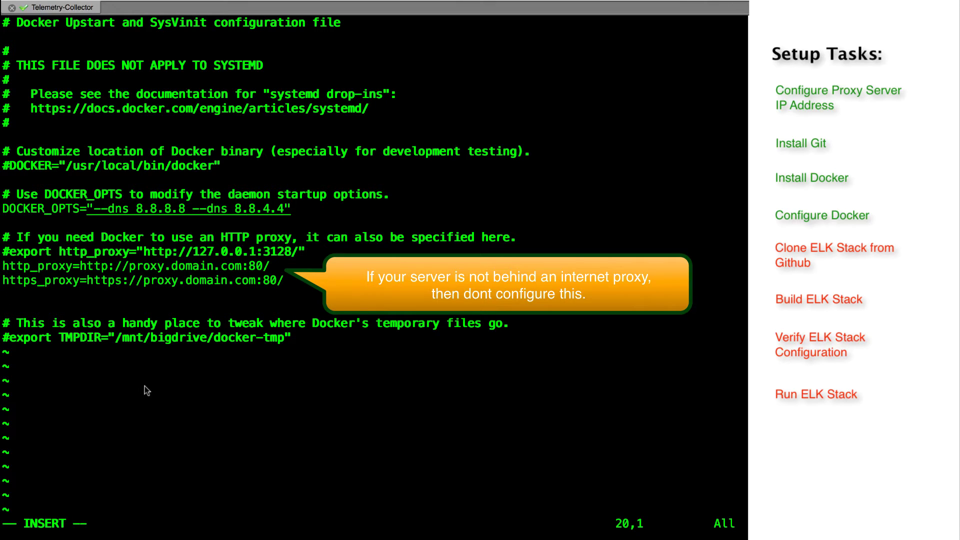
key(Escape)
text(:wq)
key(Return)
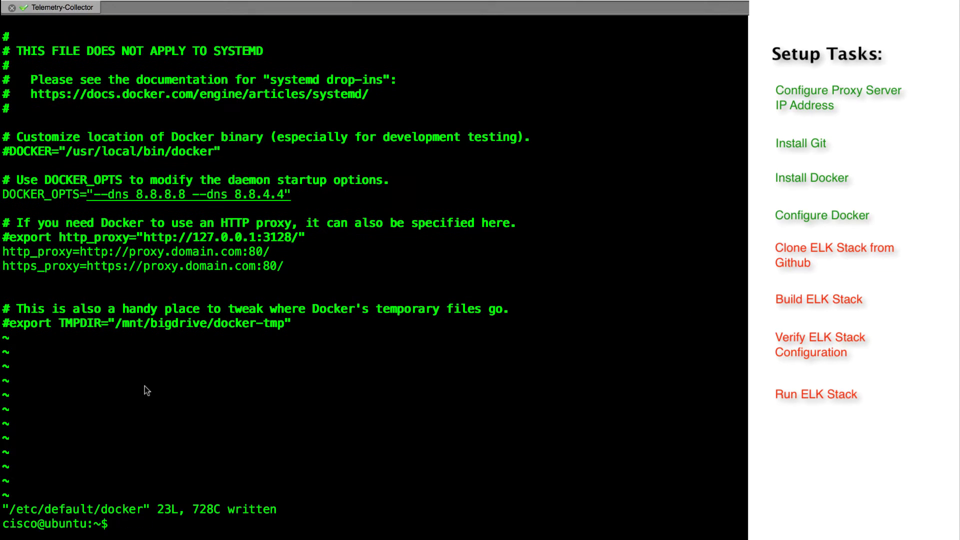
Restart the Docker service with sudo service docker restart
text(clear)
key(Return)
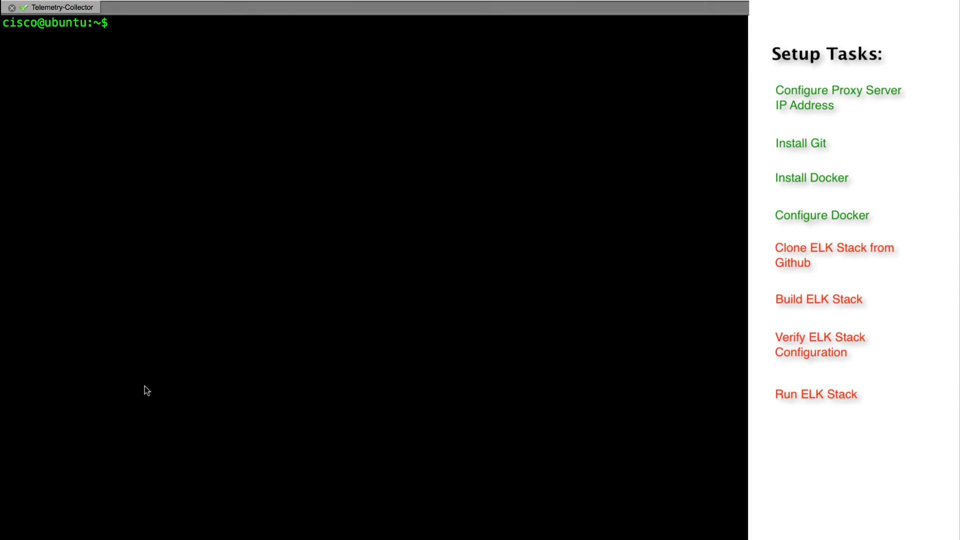
text(sudo service docker restart)
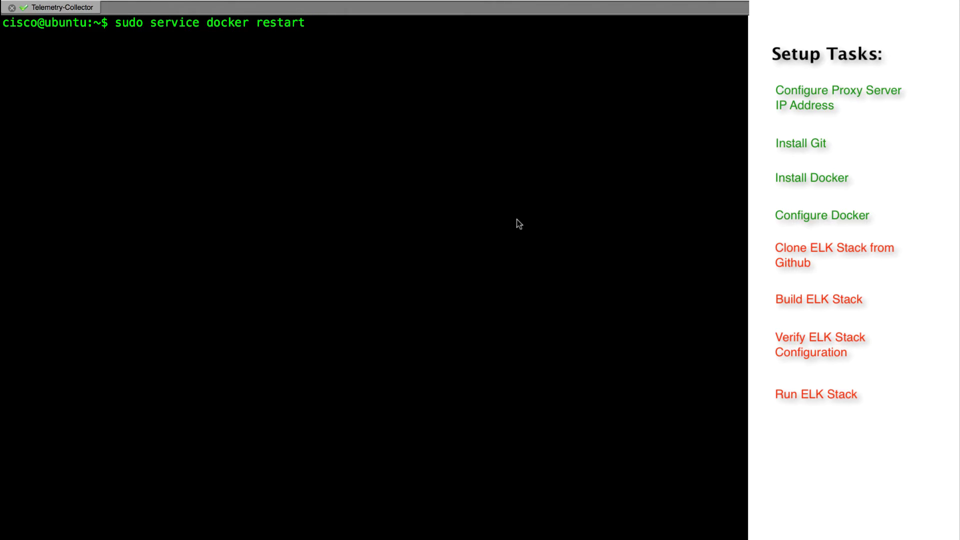
key(Return)
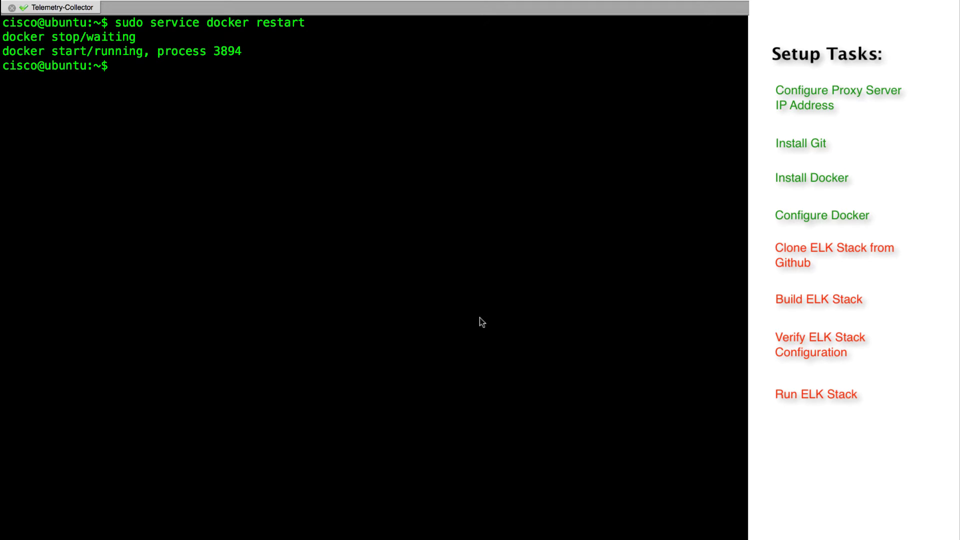
Clone the cisco bigmuddy-network-telemetry-stacks repository and list the home folder
text(git clone https://github.com/cisco/bigmuddy-network-telemetry-stacks.git)
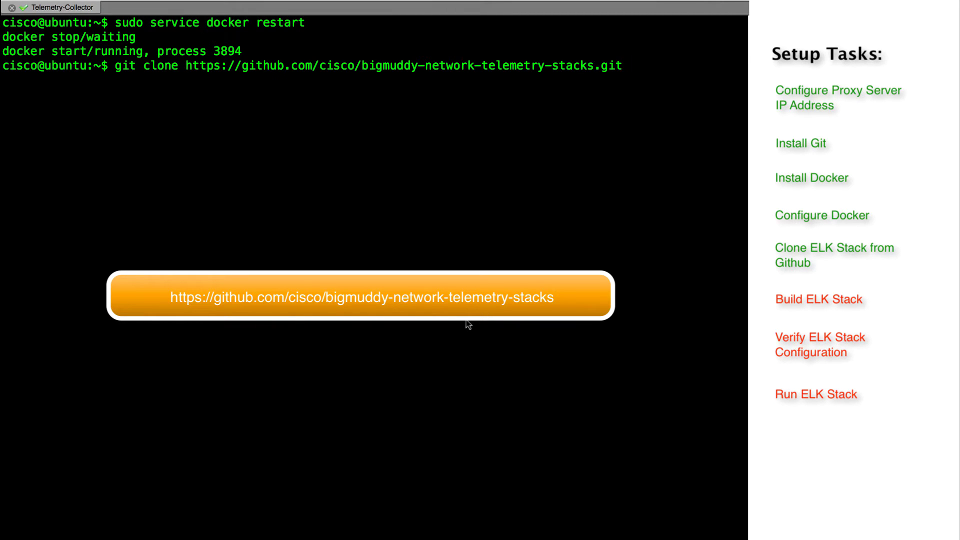
key(Return)
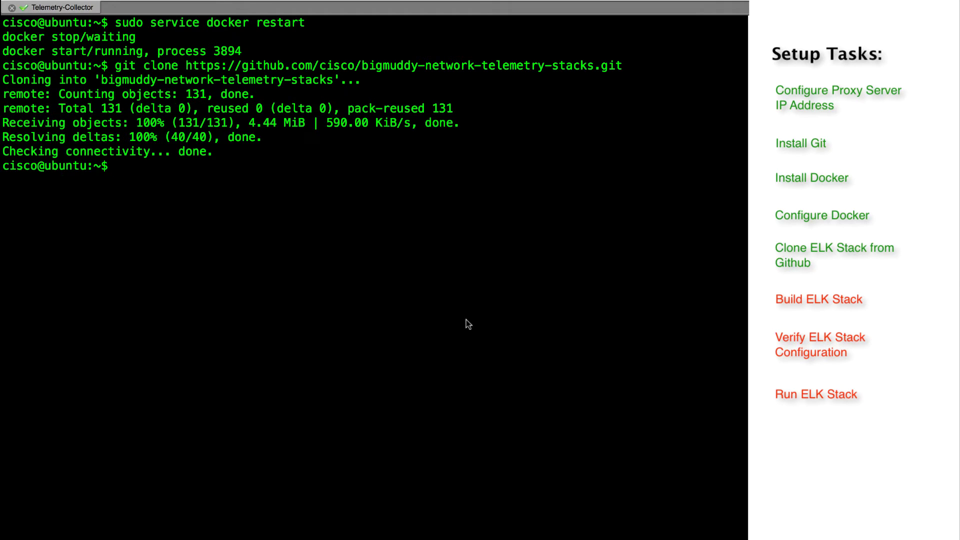
text(ls -l)
key(Return)
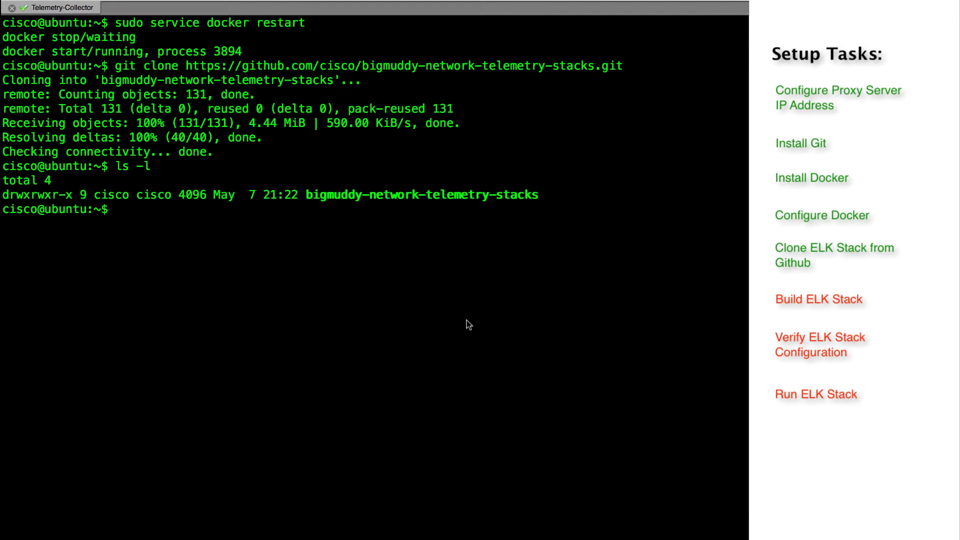
Move into bigmuddy-network-telemetry-stacks/stack_elk/src, listing stack_elk and src along the way
text(cd )
text(b)
key(Tab)
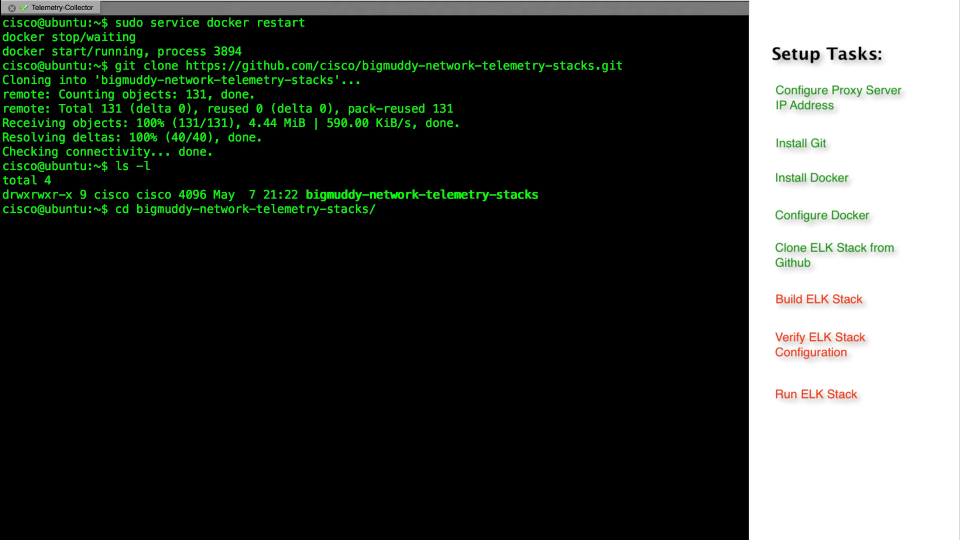
text(stack_e)
key(Tab)
key(Return)
text(ls -l)
key(Return)
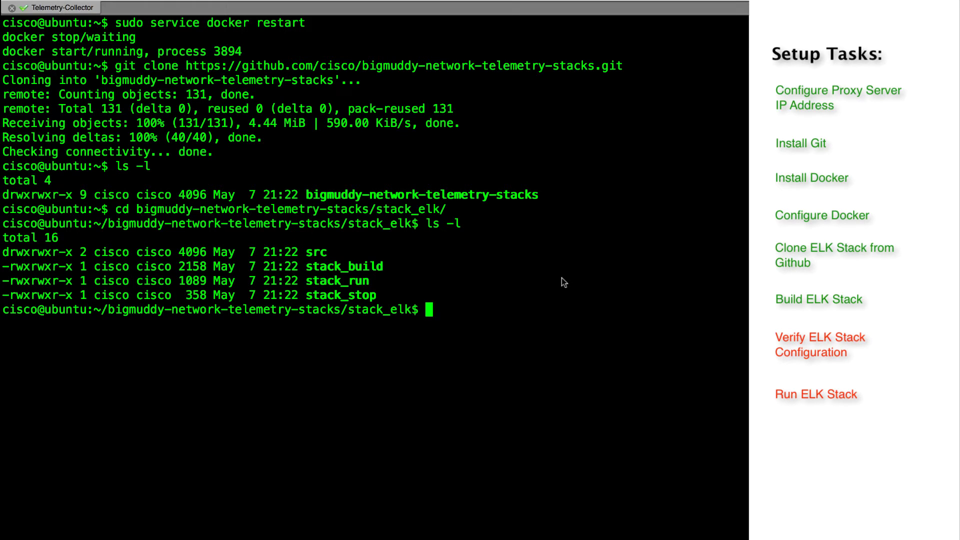
text(cd src/)
key(Return)
text(ls -l)
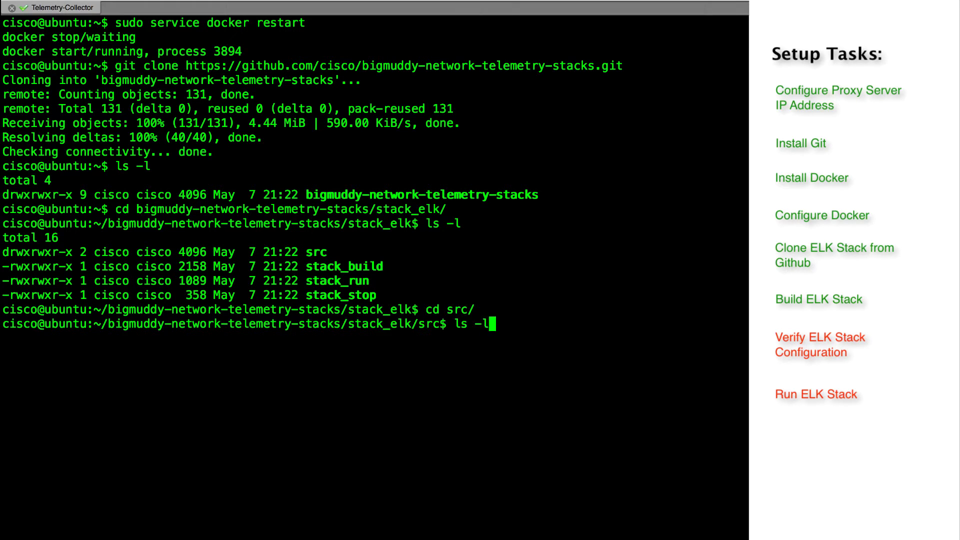
key(Return)
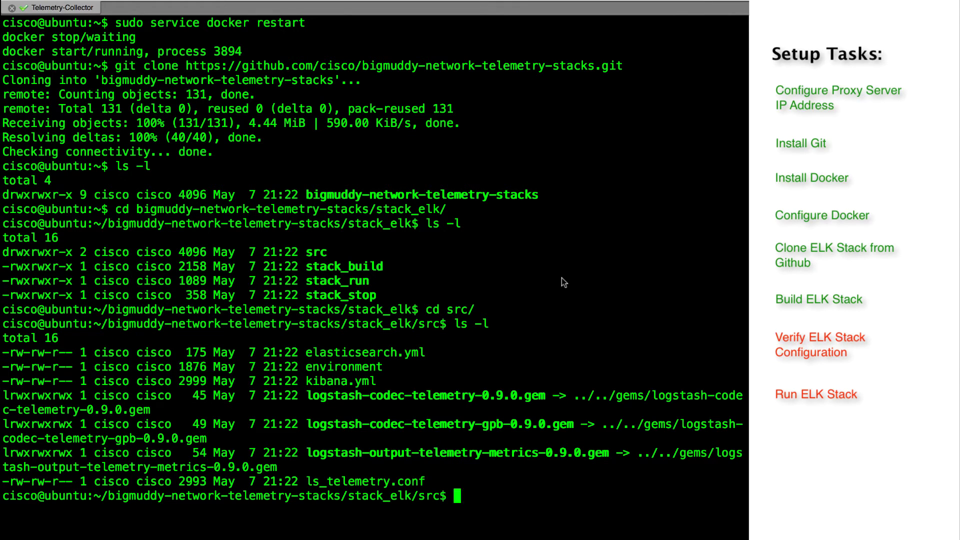
text(sudo vi ls)
Insert an indented wire_format => 2 line under xform => "flat" in ls_telemetry.conf and save
key(Tab)
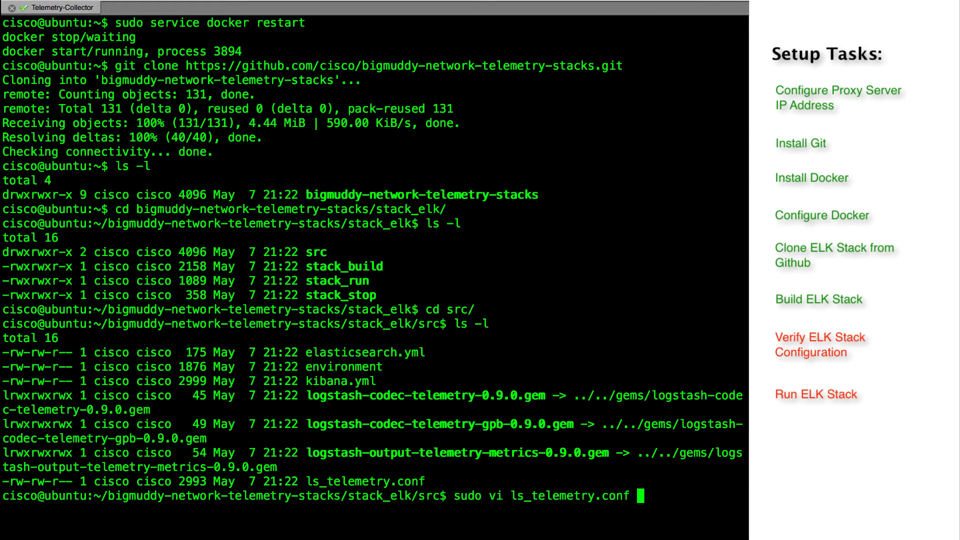
key(Return)
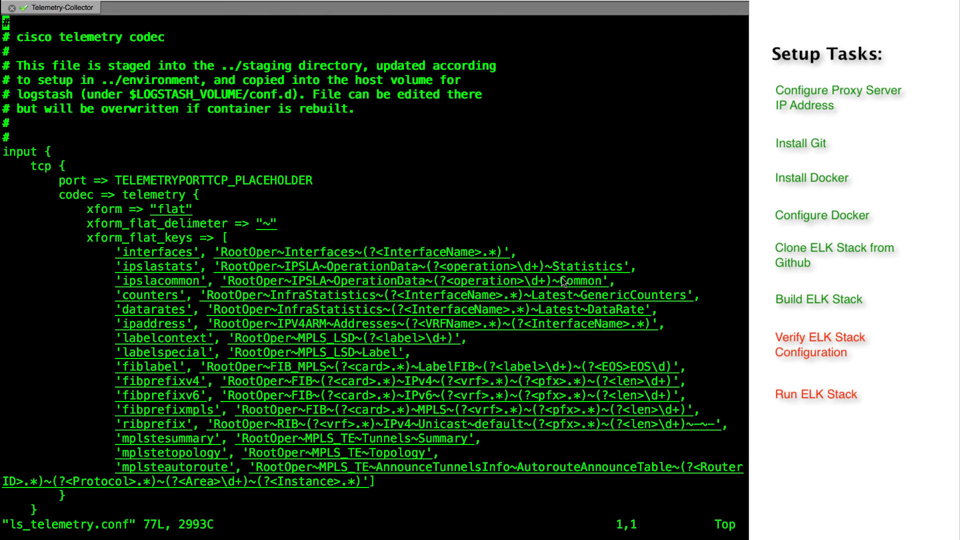
key(Down)
key(Down)
key(Down)
key(Down)
key(Down)
key(Down)
key(Down)
key(Down)
key(Down)
key(Down)
key(Down)
key(Down)
key(Down)
key(Down)
key(o)
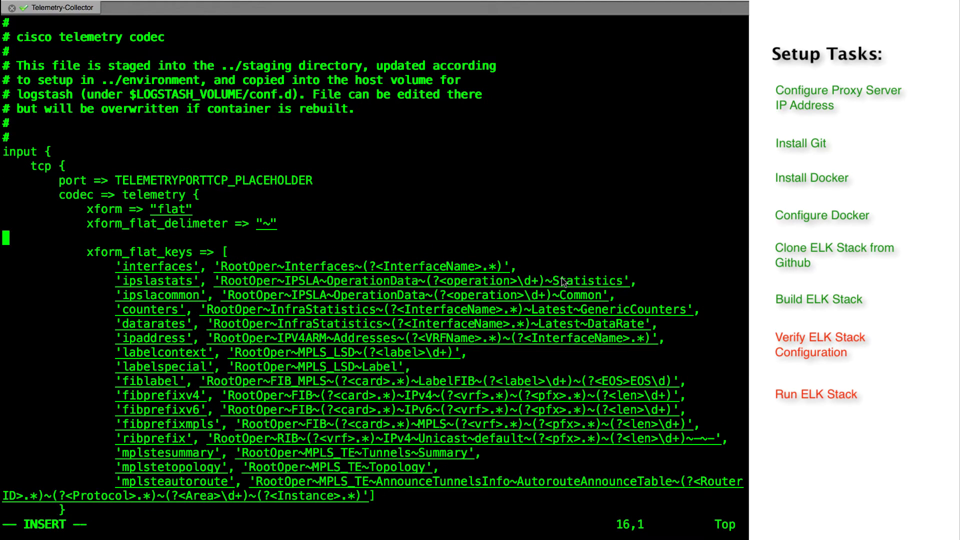
text(wire_format => 2)
key(Left)
key(Left)
key(Left)
key(Left)
key(Left)
key(Left)
key(Left)
key(Left)
key(Left)
key(Left)
key(Left)
key(Left)
key(Left)
key(Left)
key(Left)
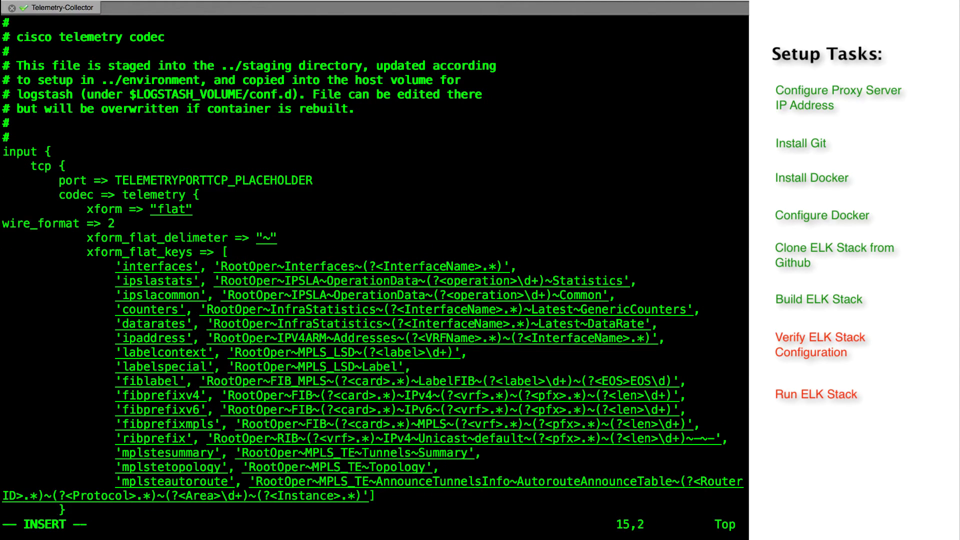
key(Left)
key(Tab)
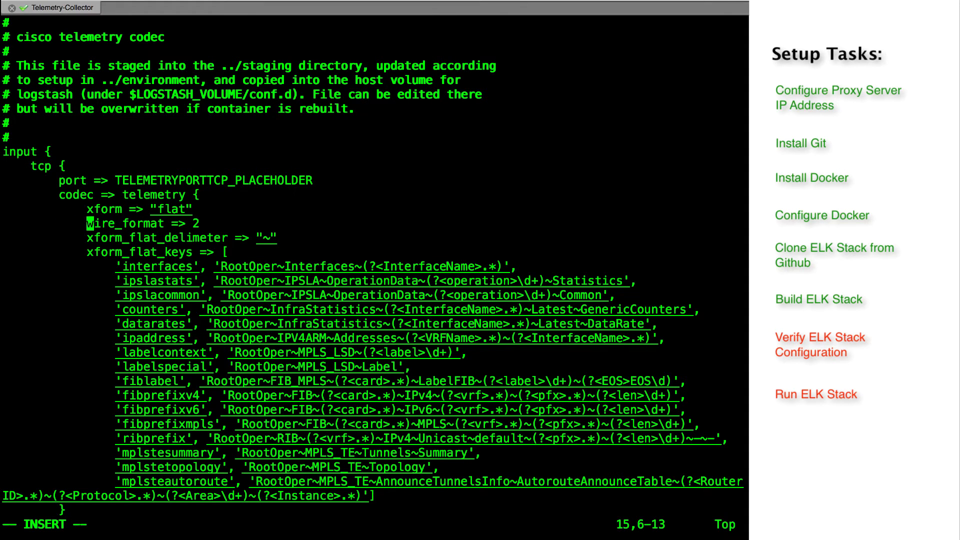
key(Escape)
key(Down)
key(Down)
key(Down)
key(Down)
key(Down)
key(Down)
key(Down)
key(Down)
key(Down)
key(Down)
key(Down)
key(Down)
key(Down)
key(Down)
key(Down)
key(Down)
key(Down)
key(Down)
key(Down)
key(Down)
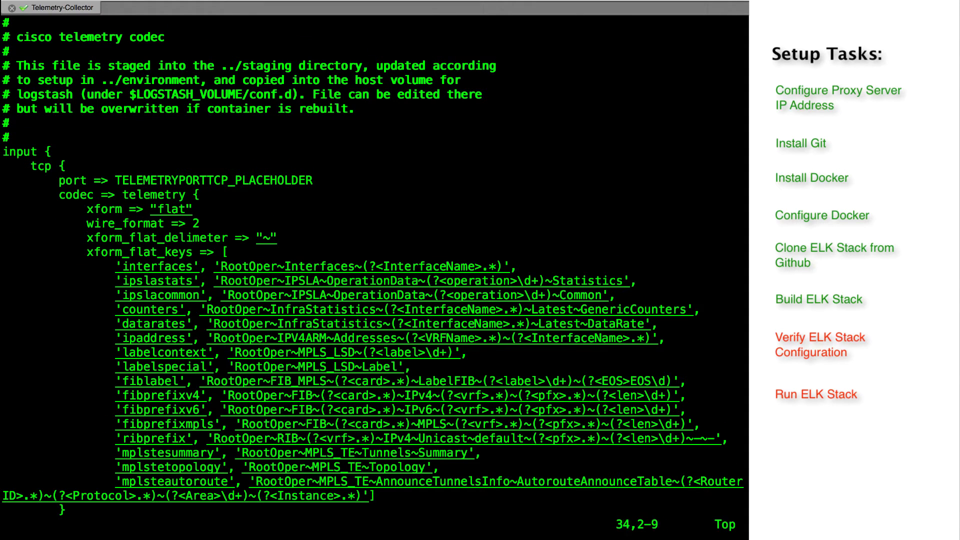
key(Down)
key(Down)
key(Down)
key(Down)
key(Down)
key(Down)
key(Down)
key(Down)
key(Down)
key(Down)
key(Down)
key(Down)
key(Down)
key(Down)
key(Down)
key(Down)
key(Down)
key(Down)
key(Down)
key(Down)
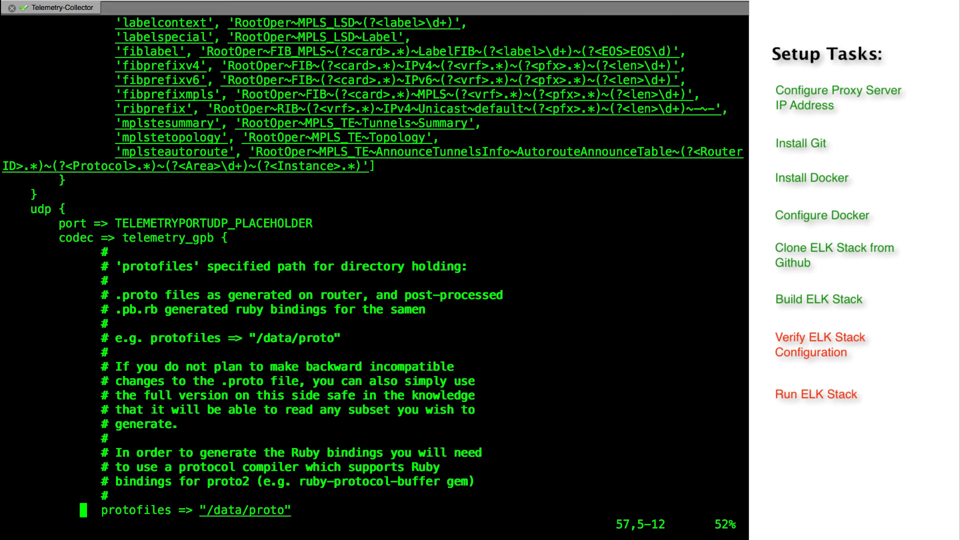
key(Down)
key(Down)
key(Down)
key(Down)
key(Down)
key(Down)
key(Down)
key(Down)
key(Down)
key(Down)
key(Down)
key(Down)
key(Down)
key(Down)
key(Down)
key(Down)
key(Down)
key(Down)
key(Down)
key(Down)
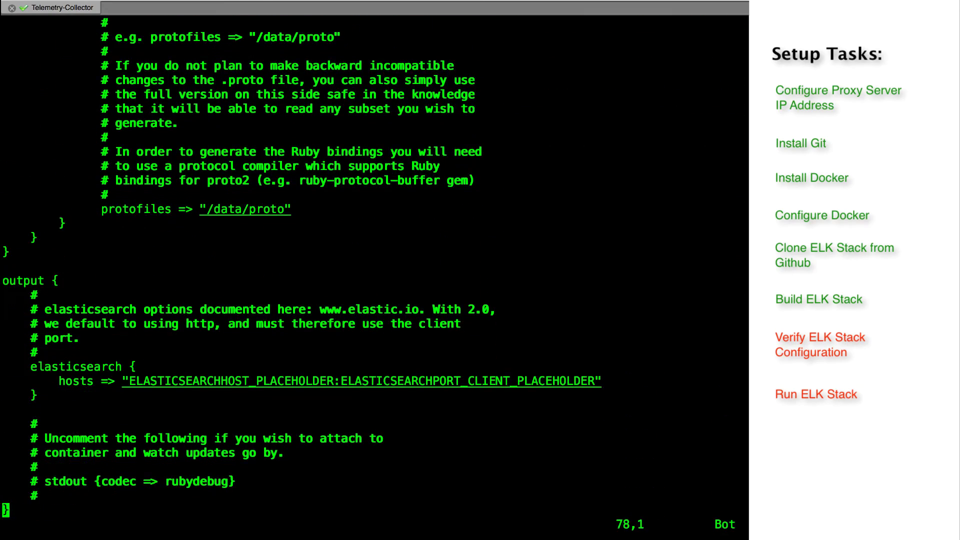
text(:wq)
key(Return)
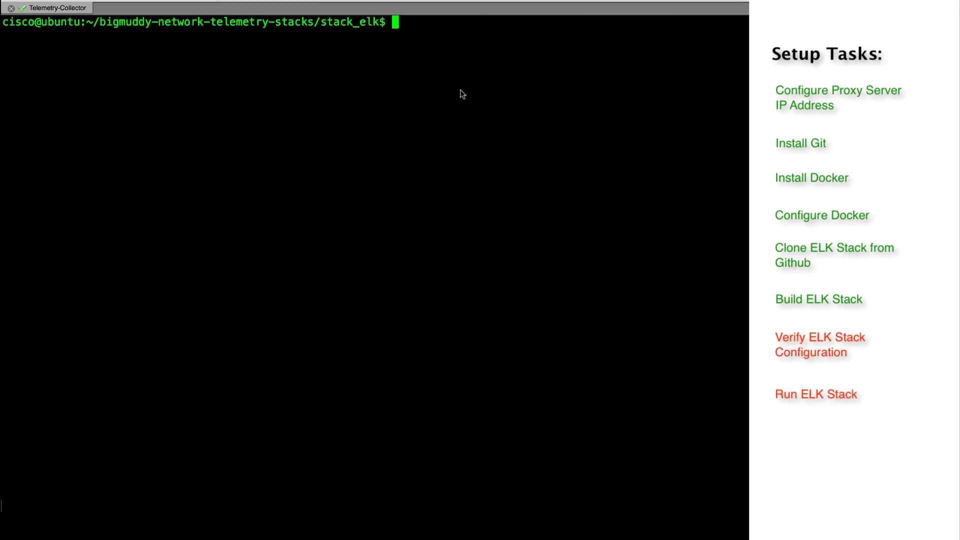
Run ./stack_build with COLLECTOR=192.168.100.141 and proxies proxy.domain.com:80, then clear the screen
text(sudo COLLECTOR=19)
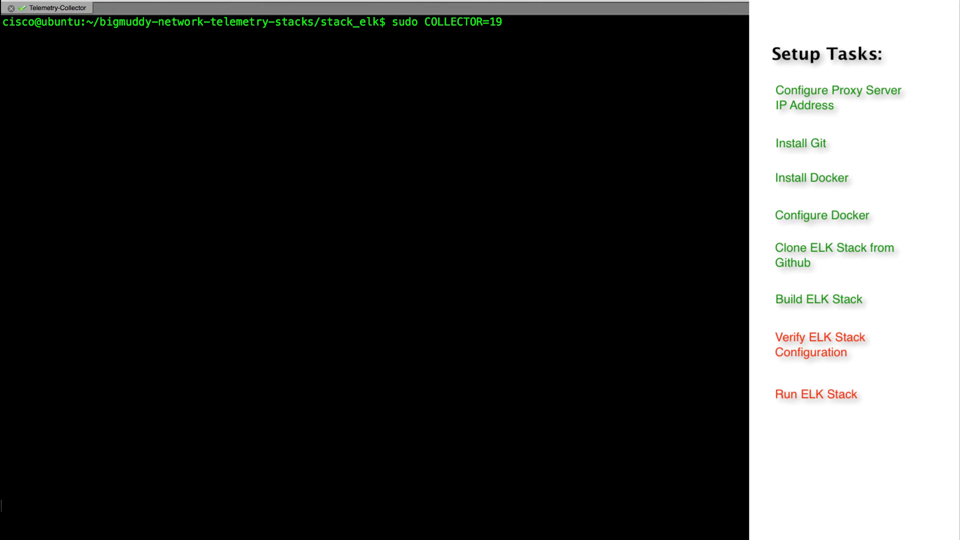
text(2.168.100.141 http_proxy=http://proxy.domain.com:80 https_proxy=https://proxy.domain.com:80 ./stack_build)
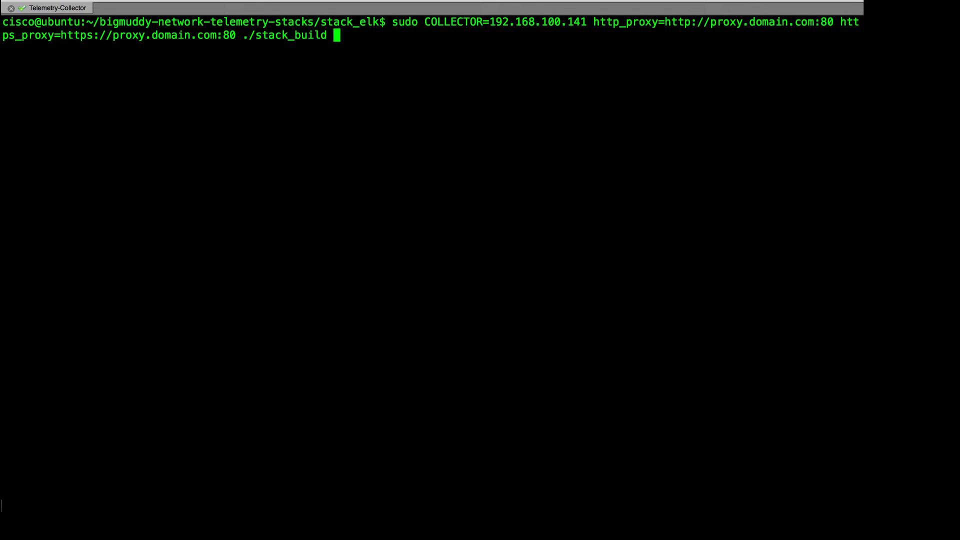
key(Return)
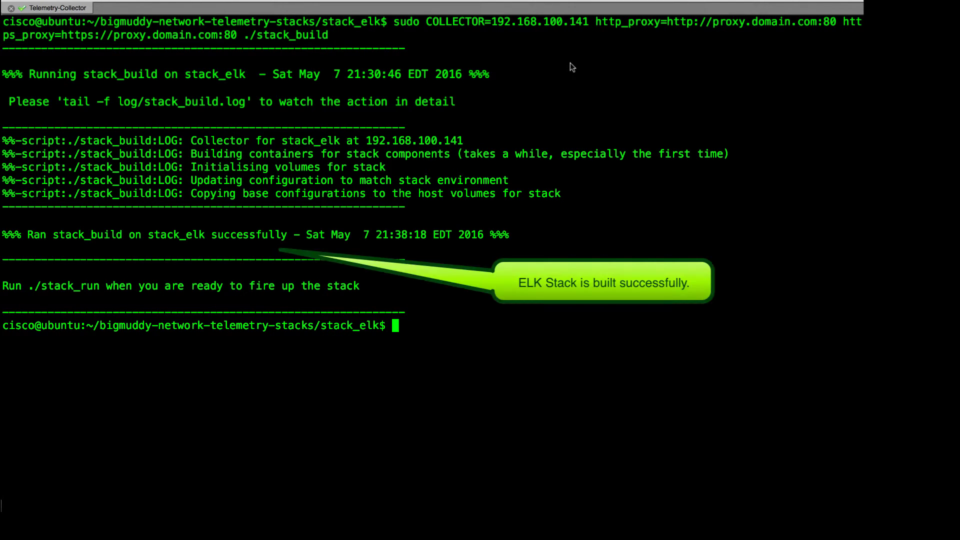
text(clea)
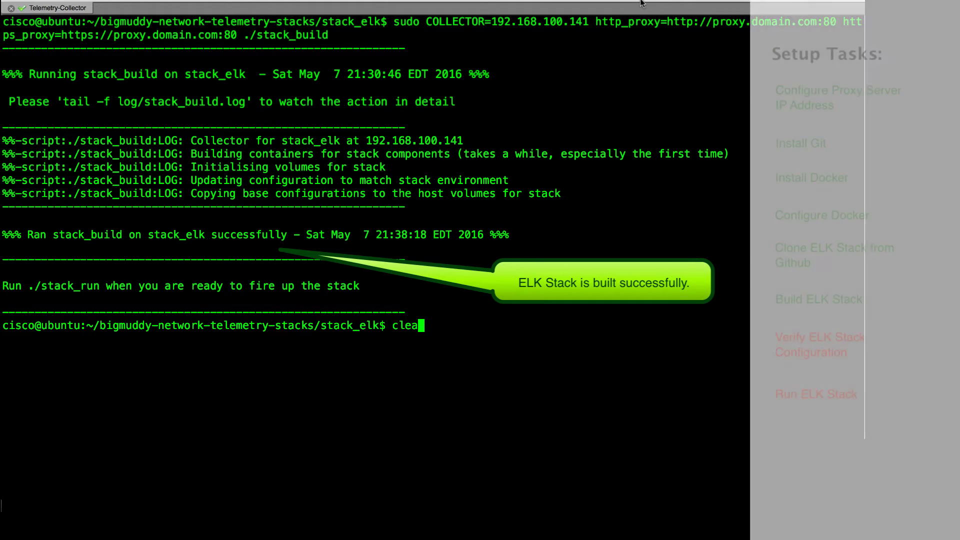
text(r)
key(Return)
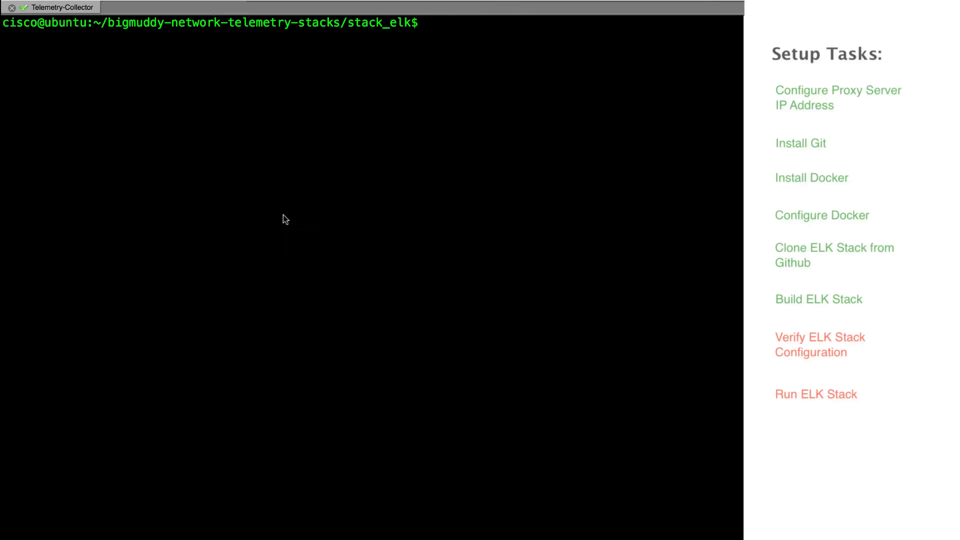
Navigate to /var/local/stack_elk/logstash_data/conf.d, listing each folder's contents
text(cd /var/local/st)
key(Tab)
key(Return)
text(ls -l)
key(Return)
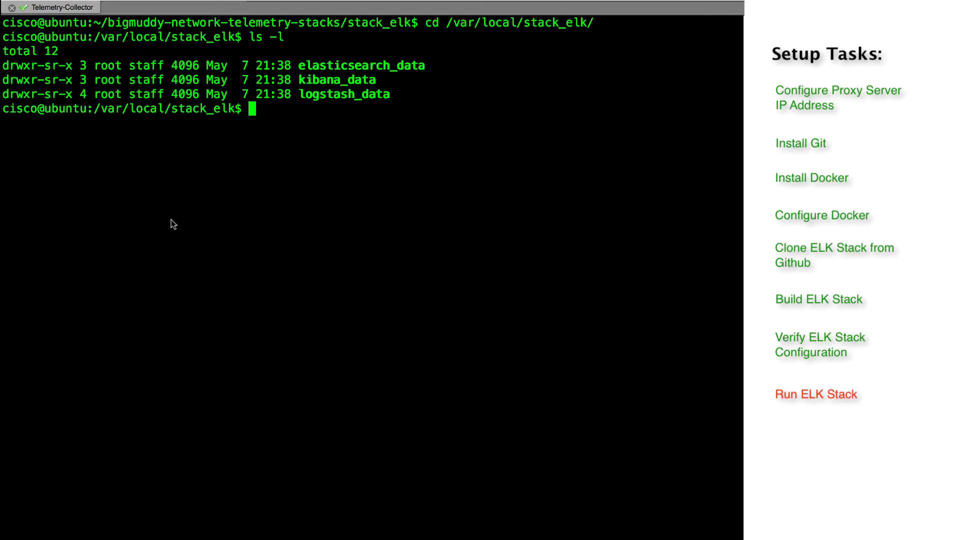
text(cd l)
key(Tab)
key(Return)
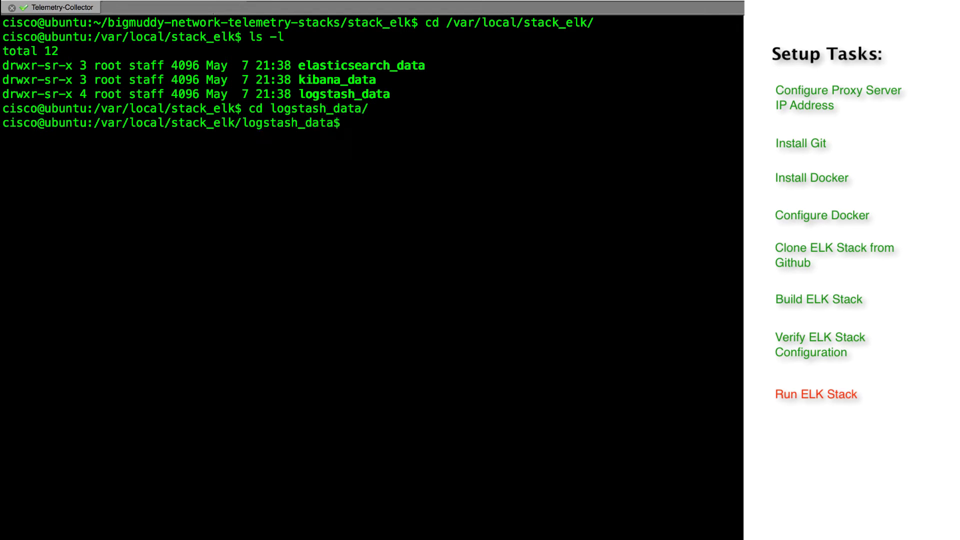
text(ls -l)
key(Return)
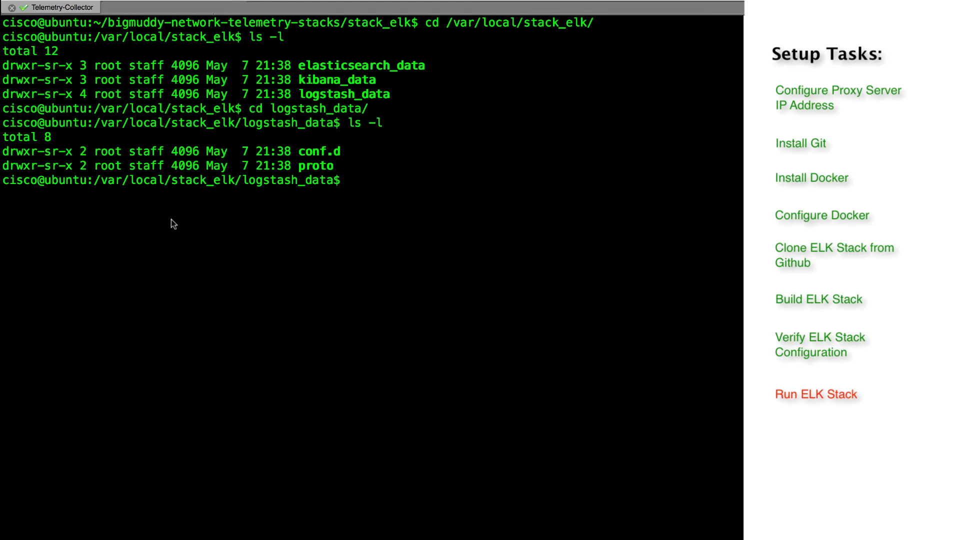
text(cd c)
key(Tab)
key(Return)
text(ls -l)
key(Return)
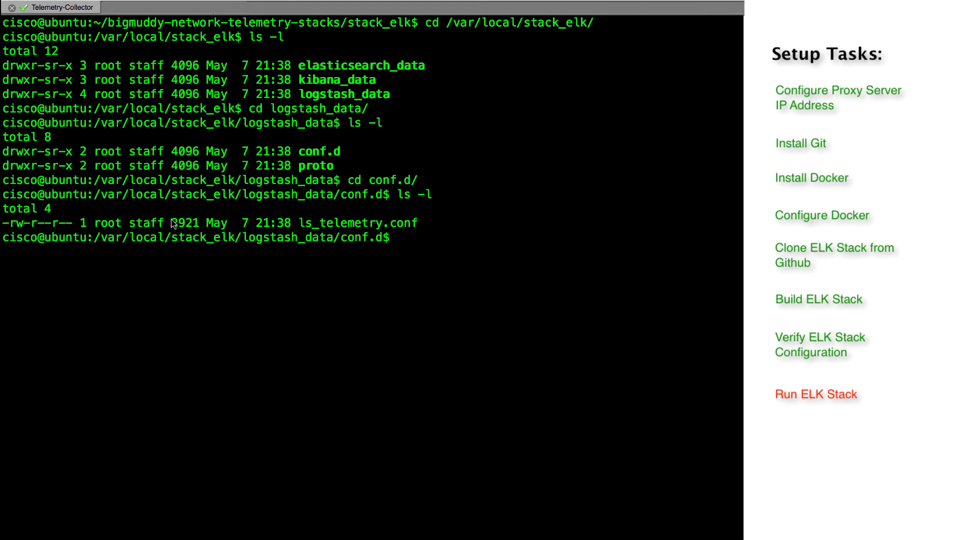
Page through the generated ls_telemetry.conf with more to check port 2103 and wire_format
key(ctrl+l)
text(more l)
key(Tab)
key(Return)
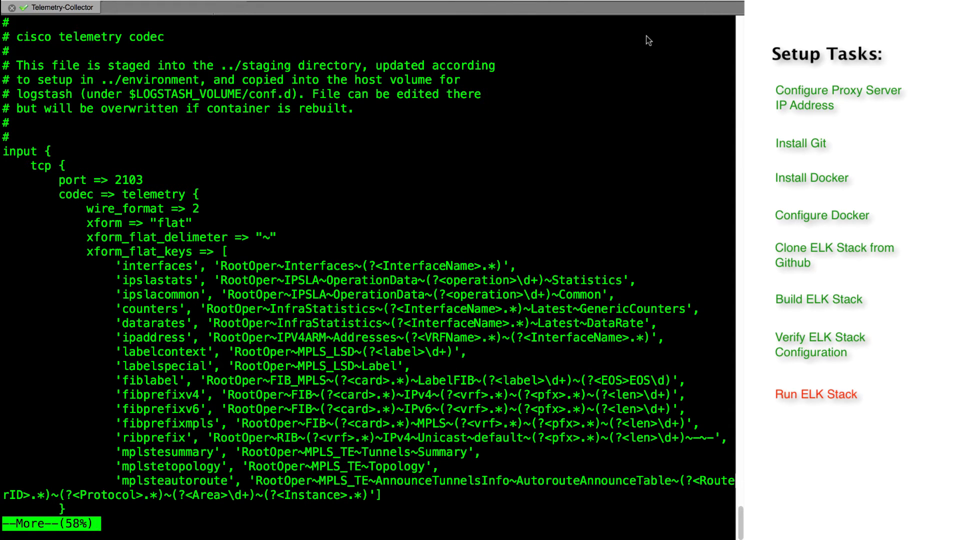
Page to the end of ls_telemetry.conf and clear the screen
key(space)
key(space)
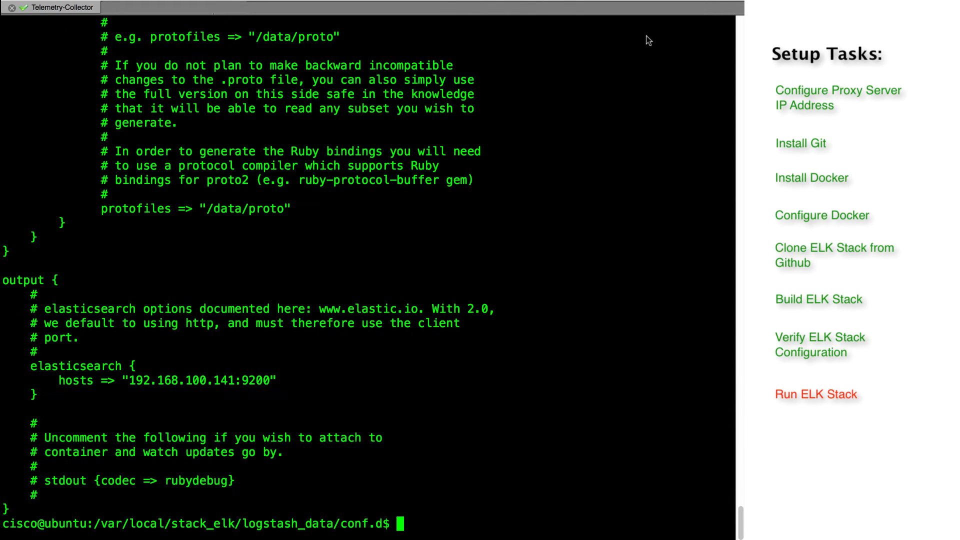
text(clear)
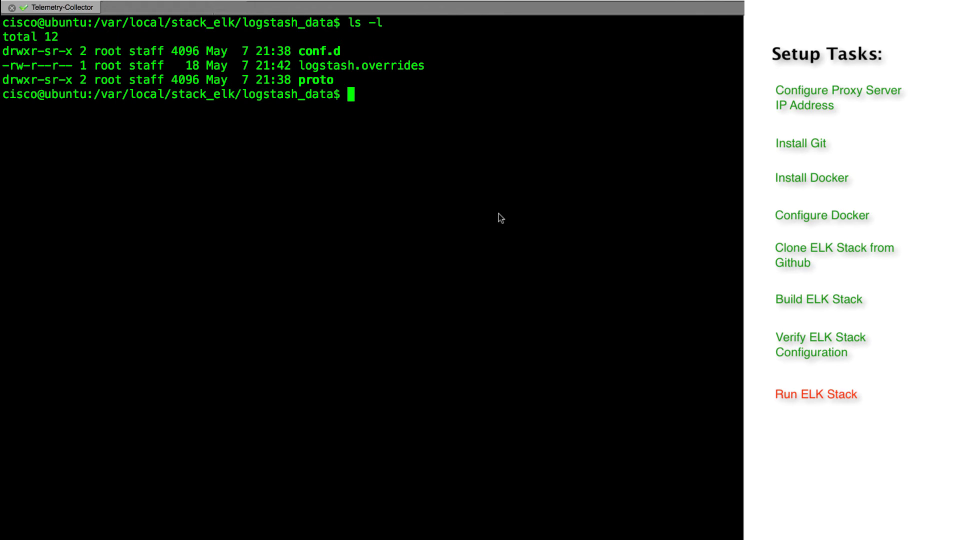
Return to the home folder and list its contents
text(cd)
key(Return)
text(ls)
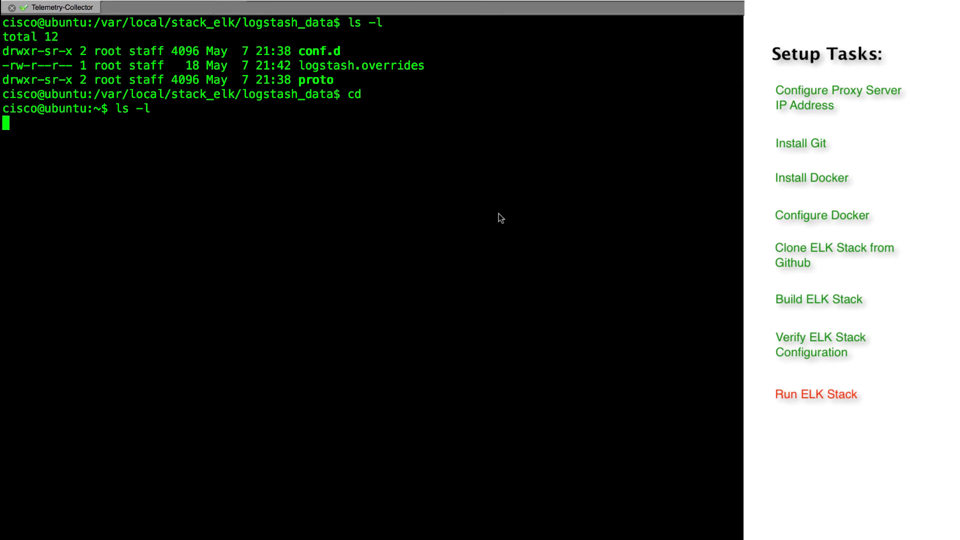
text( -l)
key(Return)
Enter stack_elk and launch the stack with sudo COLLECTOR=192.168.100.141 ./stack_run
text(cd b)
key(Tab)
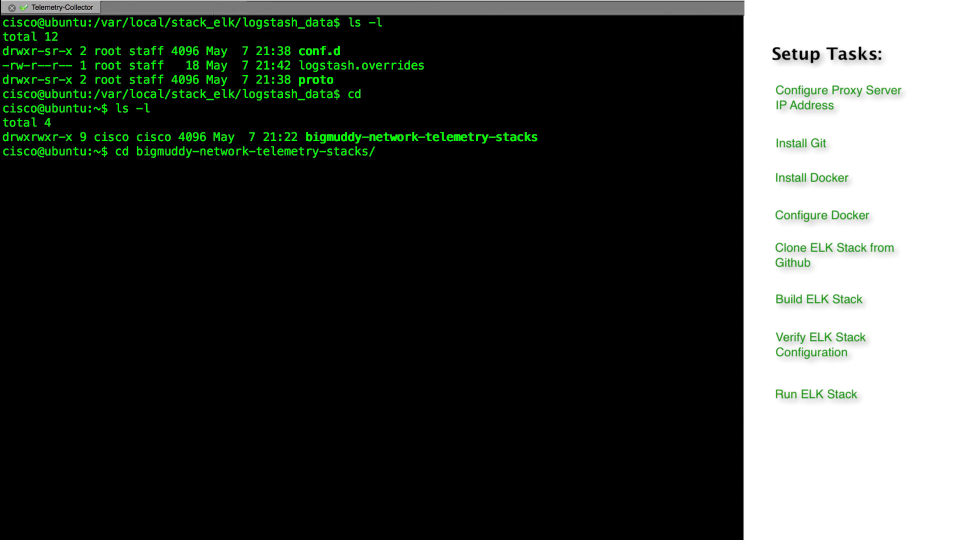
text(s)
key(Tab)
text(el)
key(Tab)
key(Return)
text(ls -l)
key(Return)
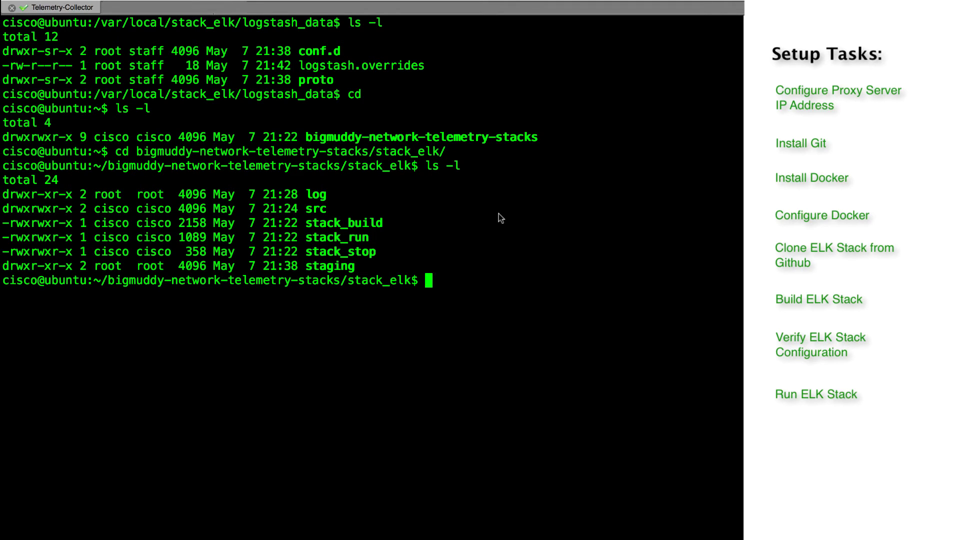
text(sudo COLLECTO)
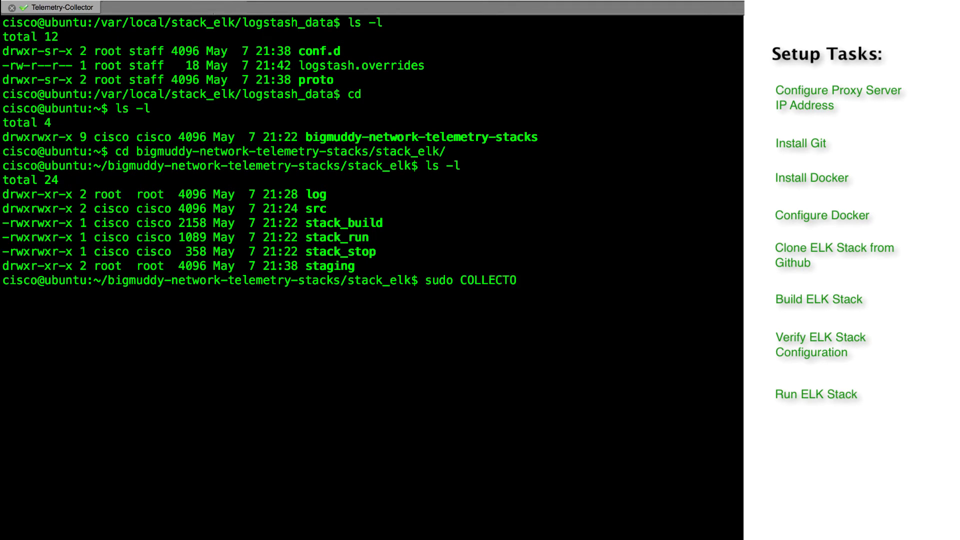
text(R=192.168.100.141 )
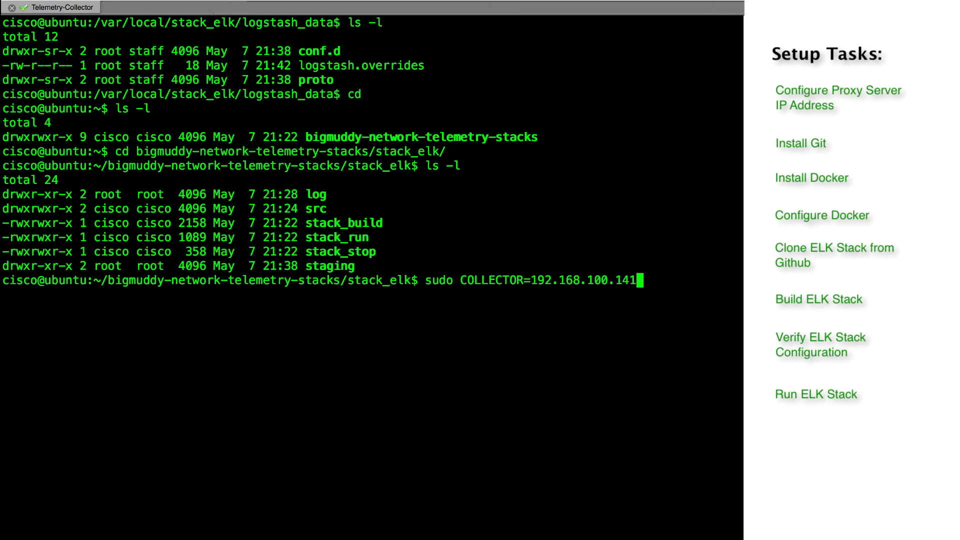
text(./stack_run)
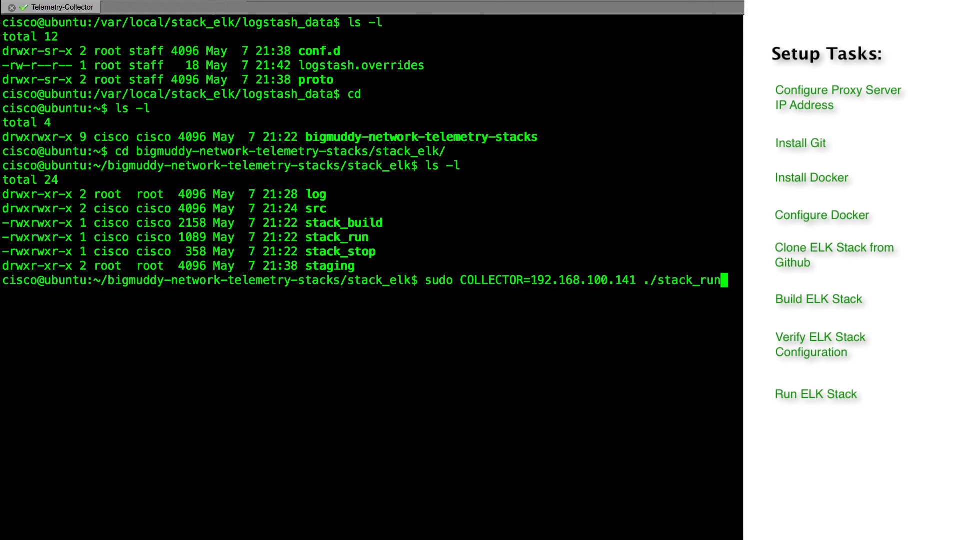
key(Return)
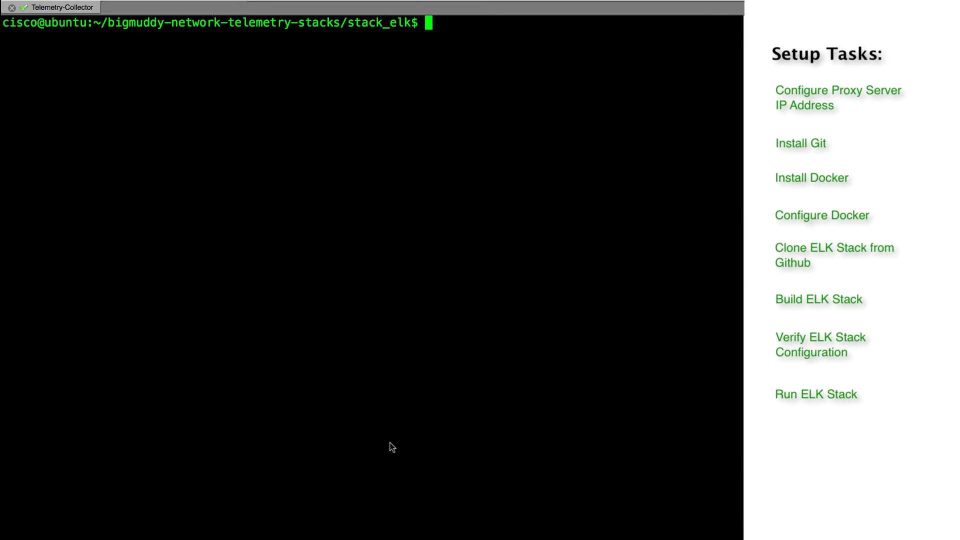
text(sudo docker ps -a)
key(Return)
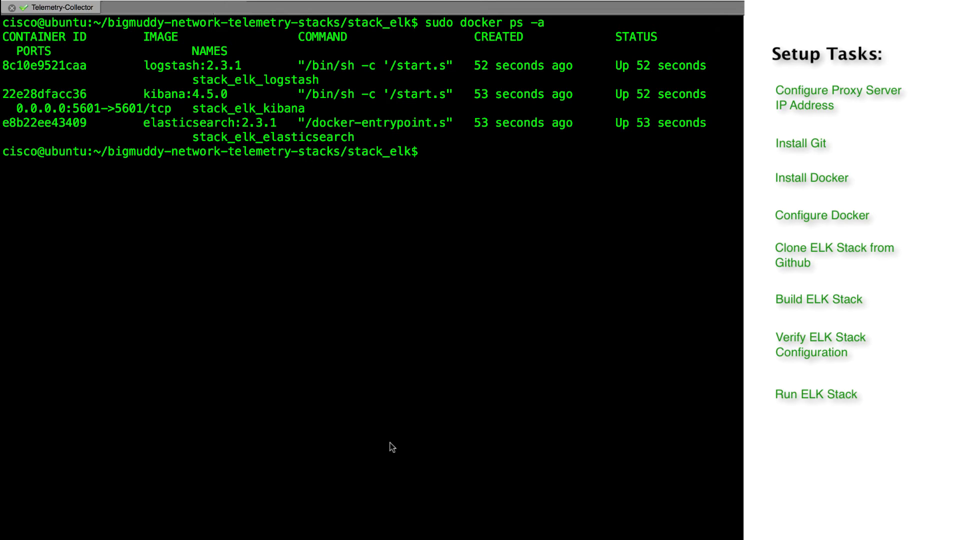
text(curl)
key(ctrl+l)
key(Up)
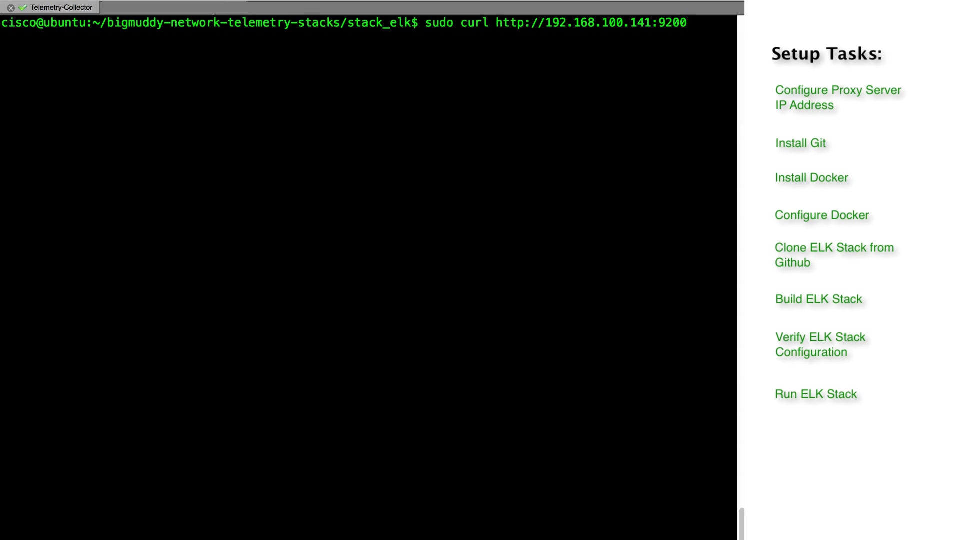
key(Return)
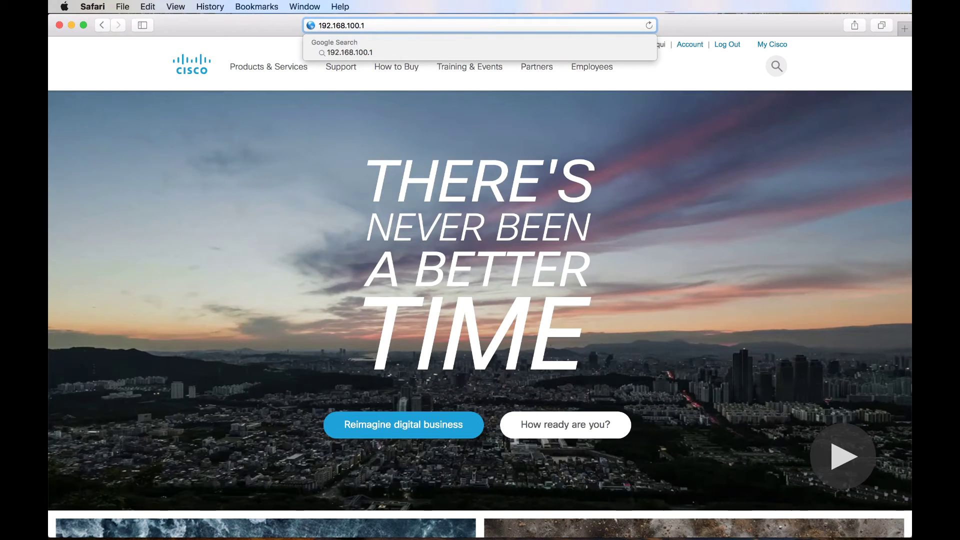
text(41:5601)
key(Return)
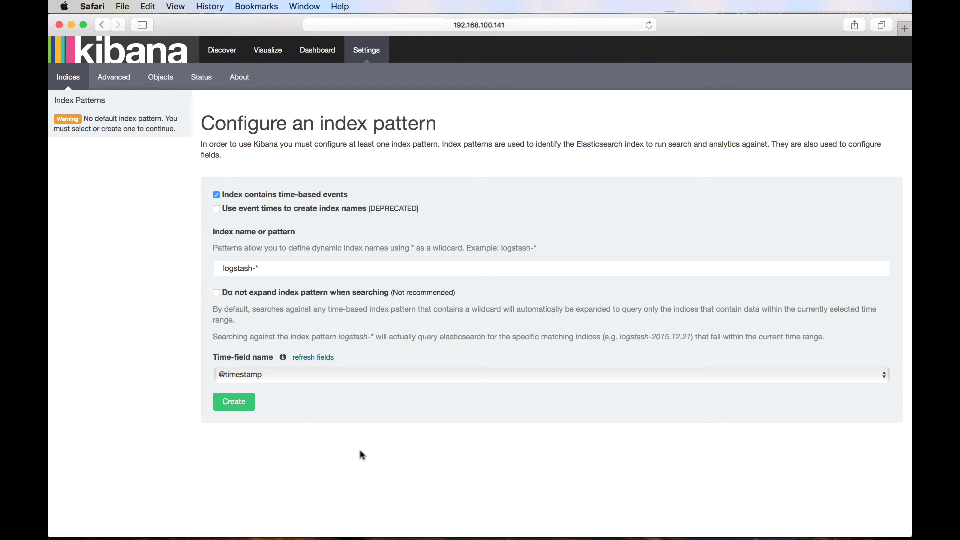
click(273, 377)
click(273, 377)
click(245, 406)
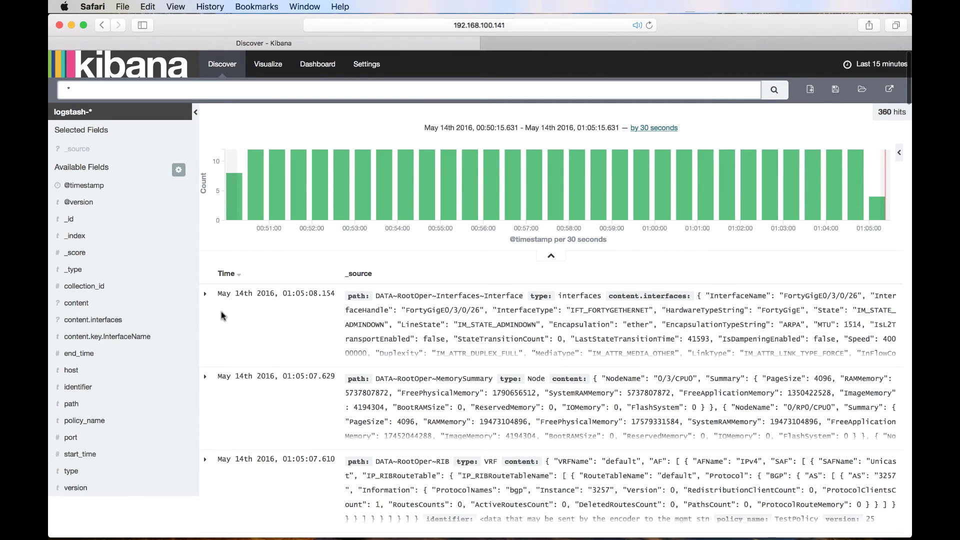
Expand the first telemetry document in Discover and look through its JSON fields
click(206, 297)
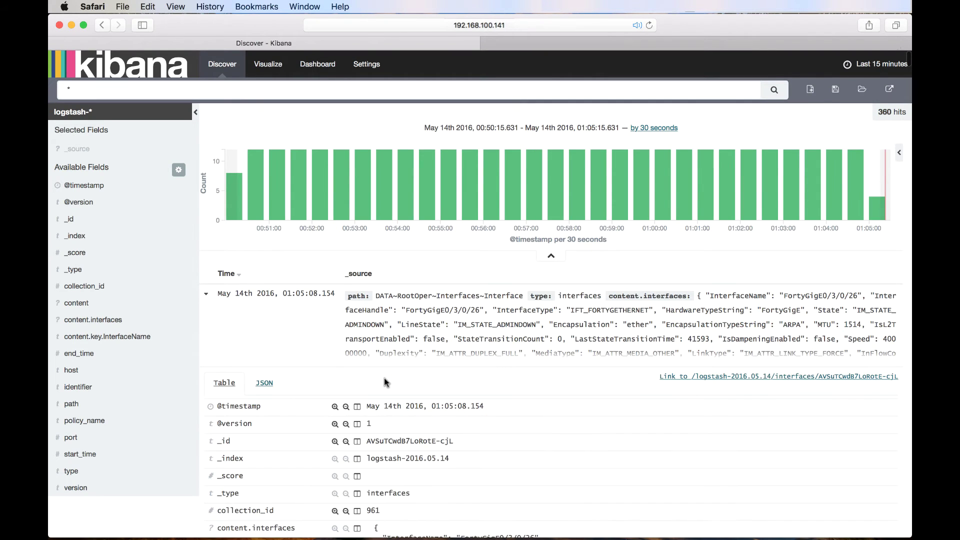
scroll(386, 382, down, 5)
scroll(386, 382, down, 13)
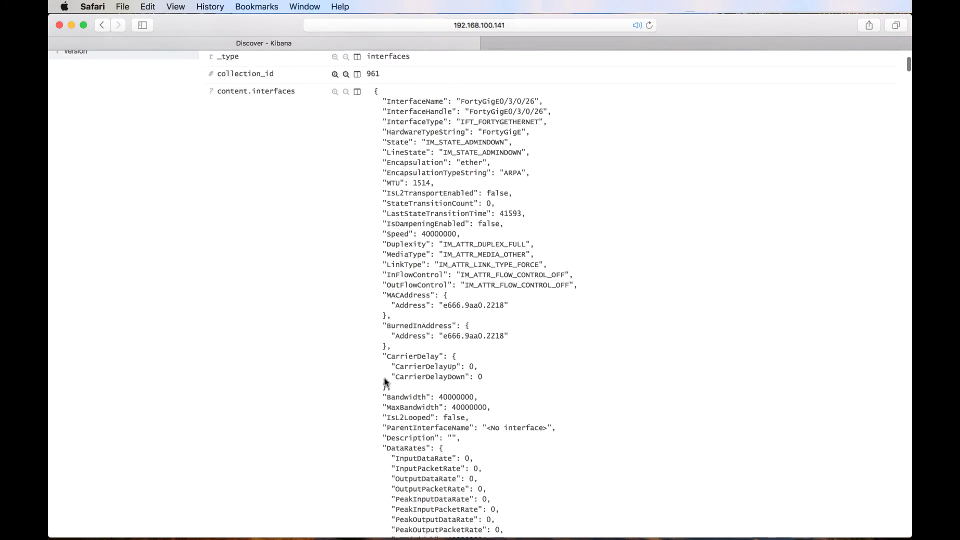
scroll(385, 379, down, 14)
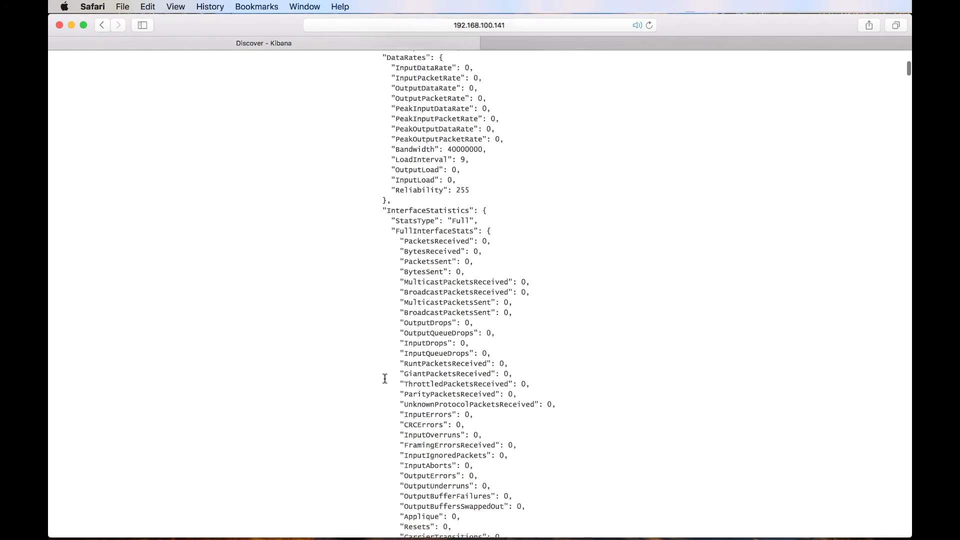
scroll(385, 379, up, 20)
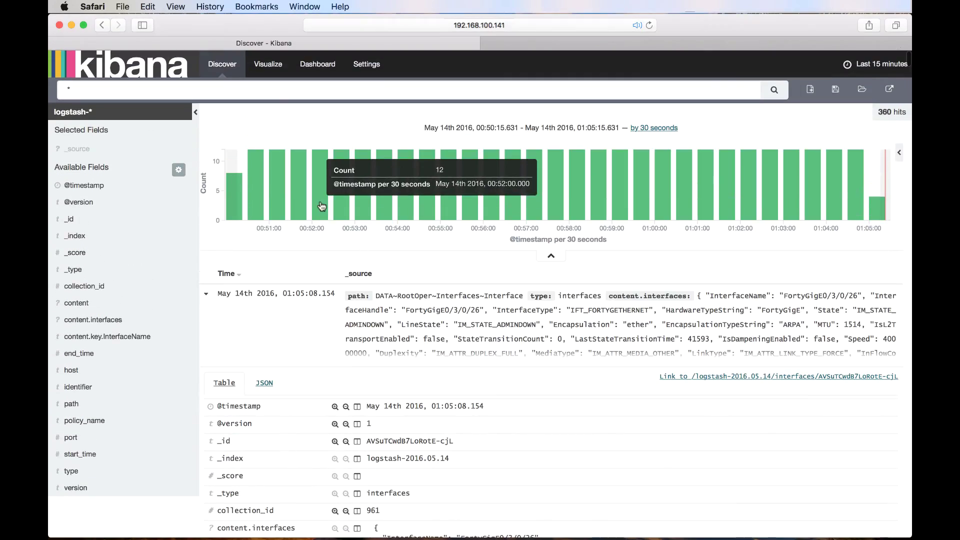
Zoom into the 00:52:00 histogram bucket to narrow results to 12 hits
click(322, 206)
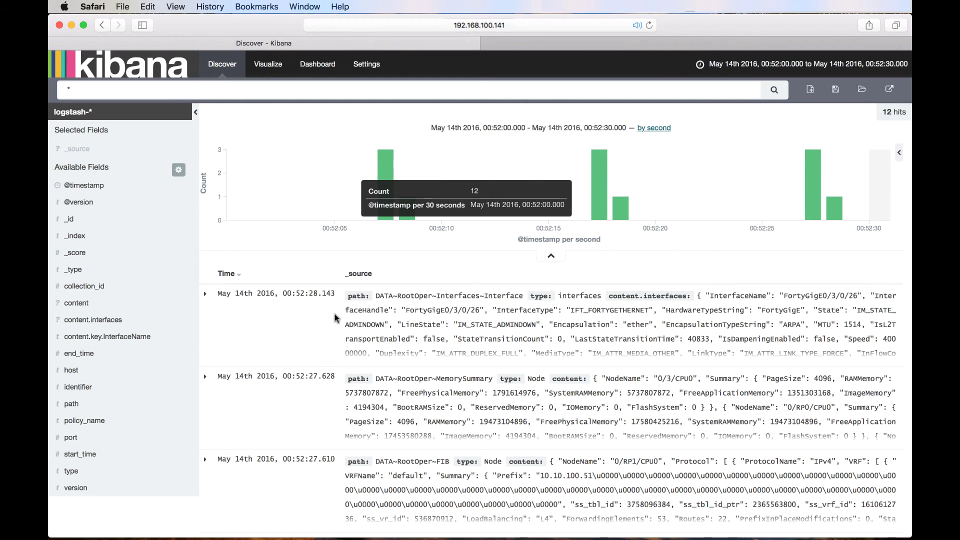
scroll(334, 315, down, 5)
scroll(334, 318, down, 2)
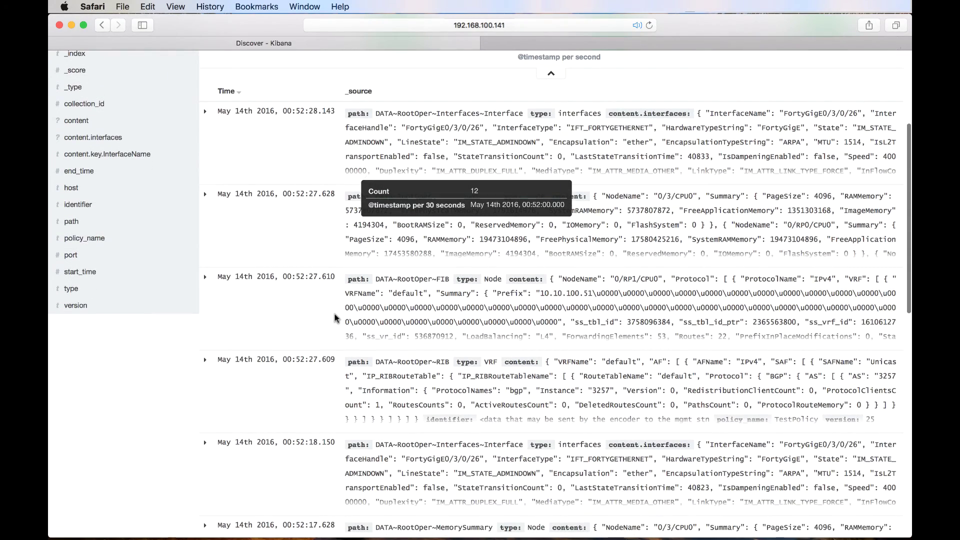
scroll(335, 318, up, 7)
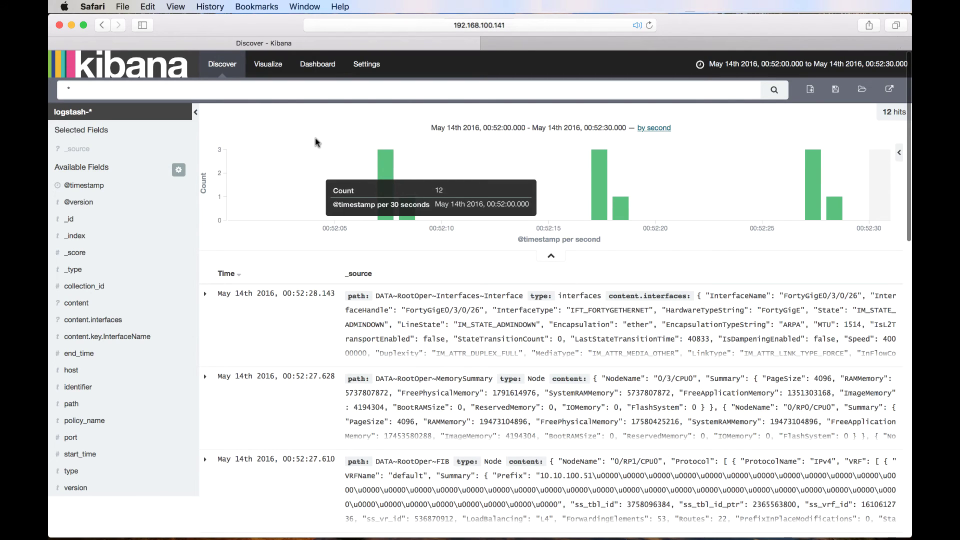
Start a new line chart visualization based on a new search
click(267, 63)
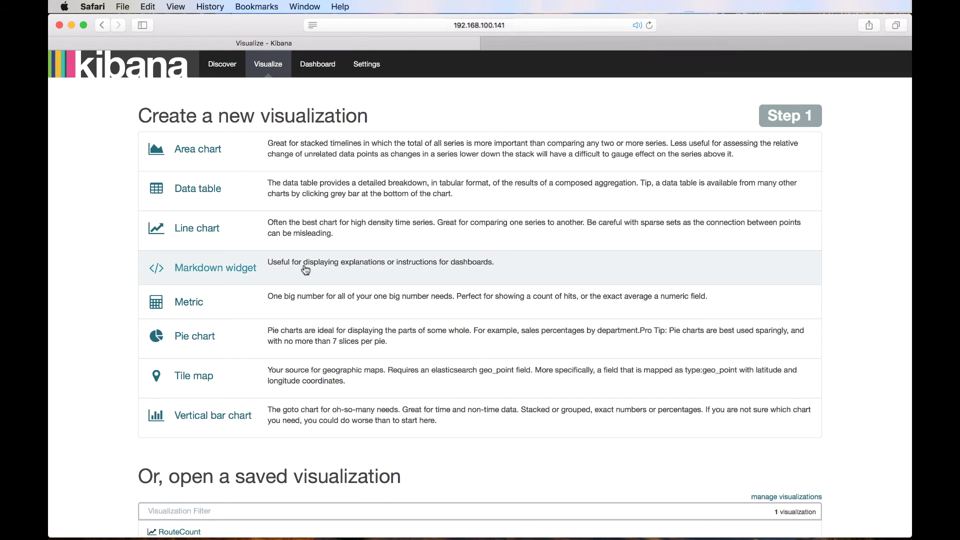
click(209, 229)
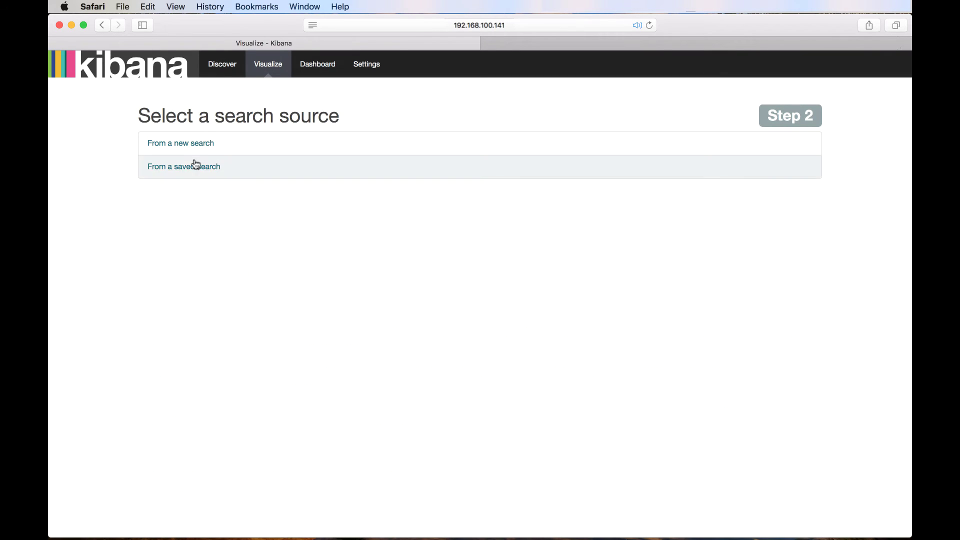
click(192, 143)
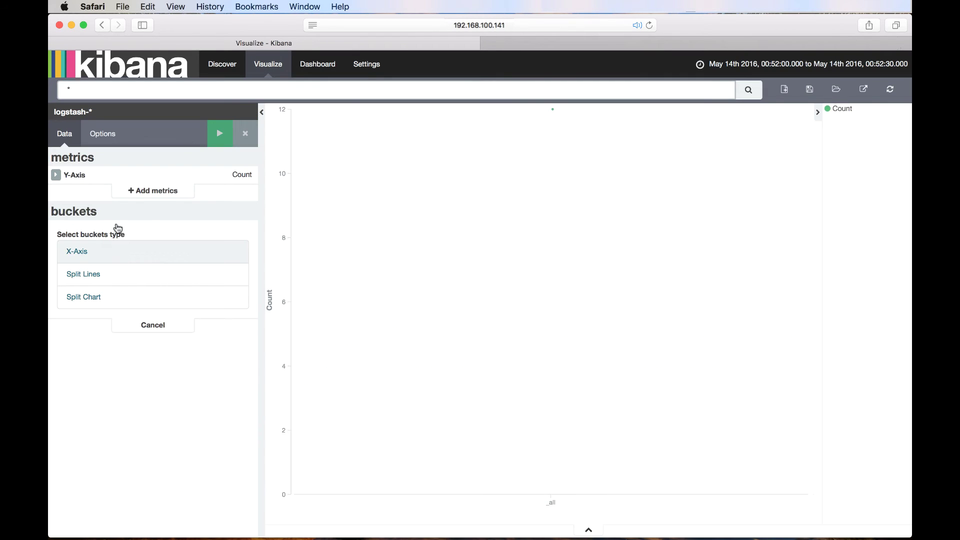
Set the Y-axis metric to Average of the BGP ActiveRoutesCount field
click(56, 175)
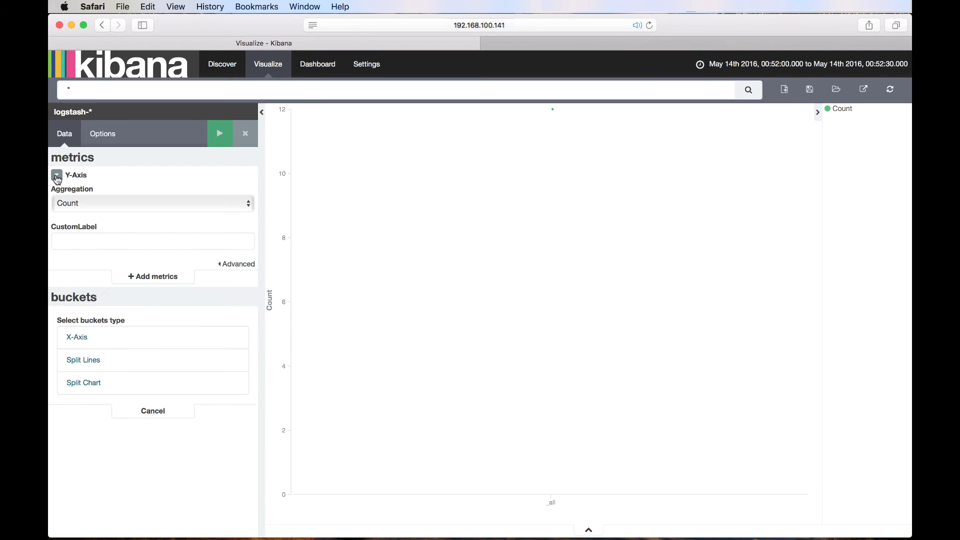
click(91, 203)
click(95, 220)
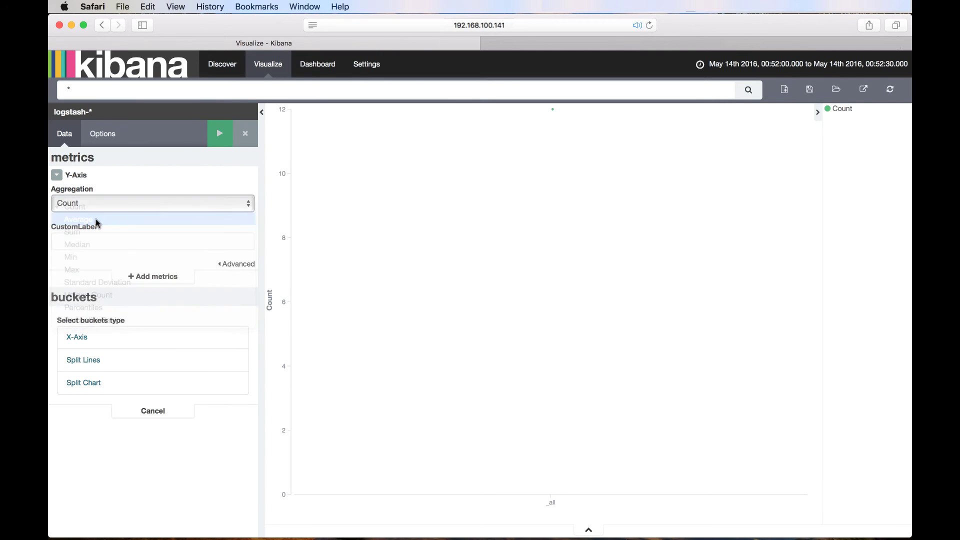
click(101, 242)
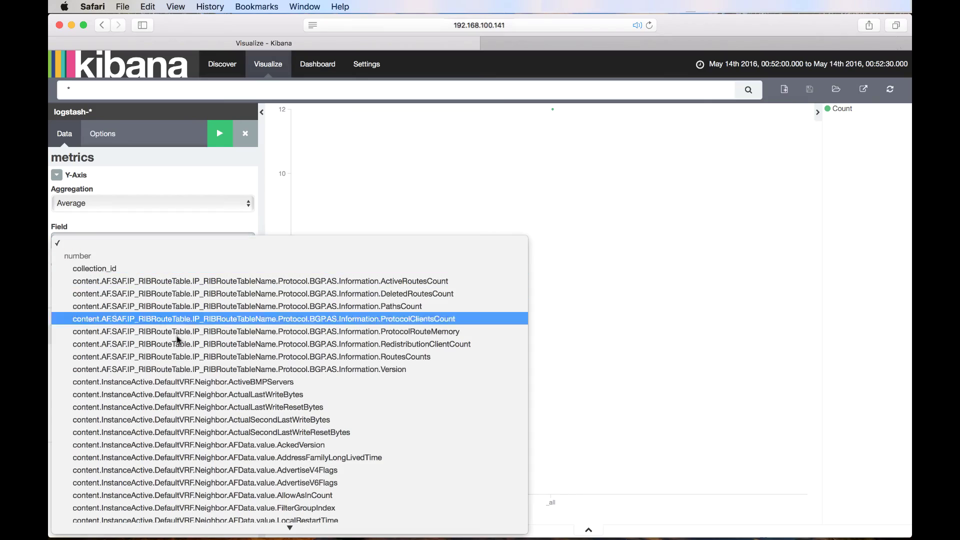
scroll(212, 403, down, 5)
scroll(212, 403, down, 20)
scroll(211, 403, up, 20)
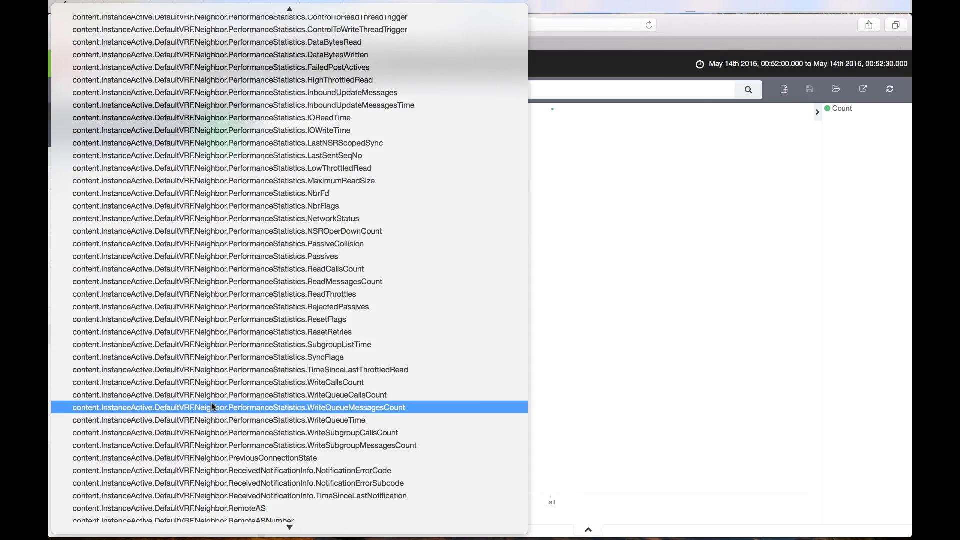
scroll(211, 404, up, 3)
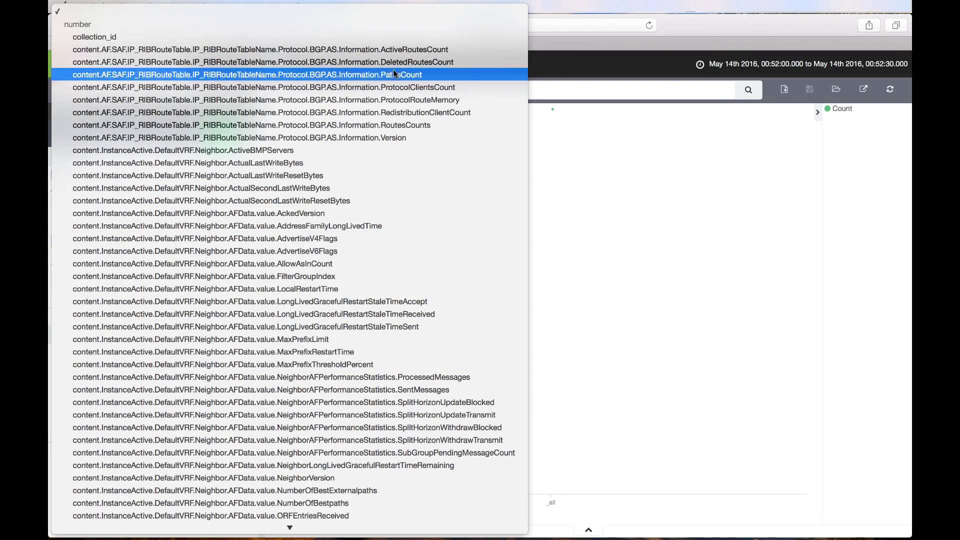
click(425, 50)
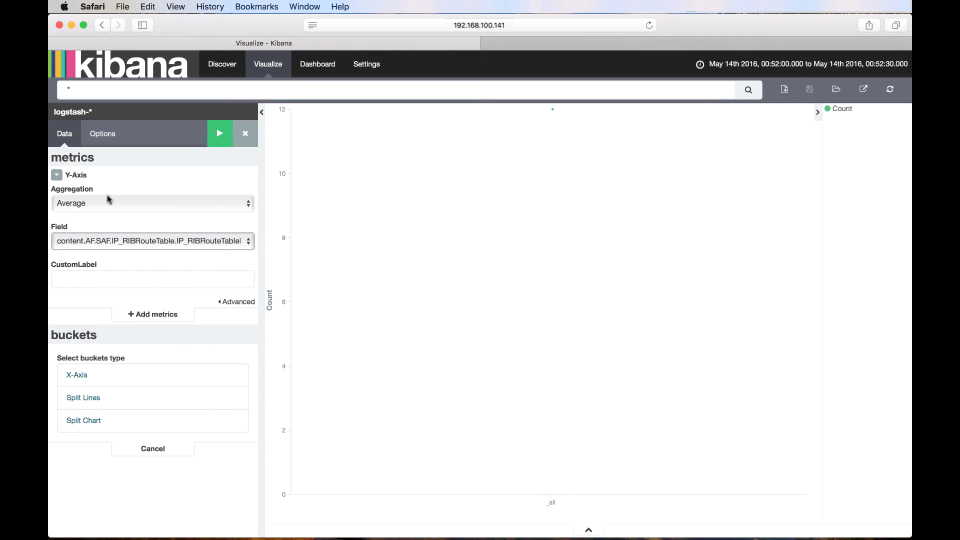
click(56, 175)
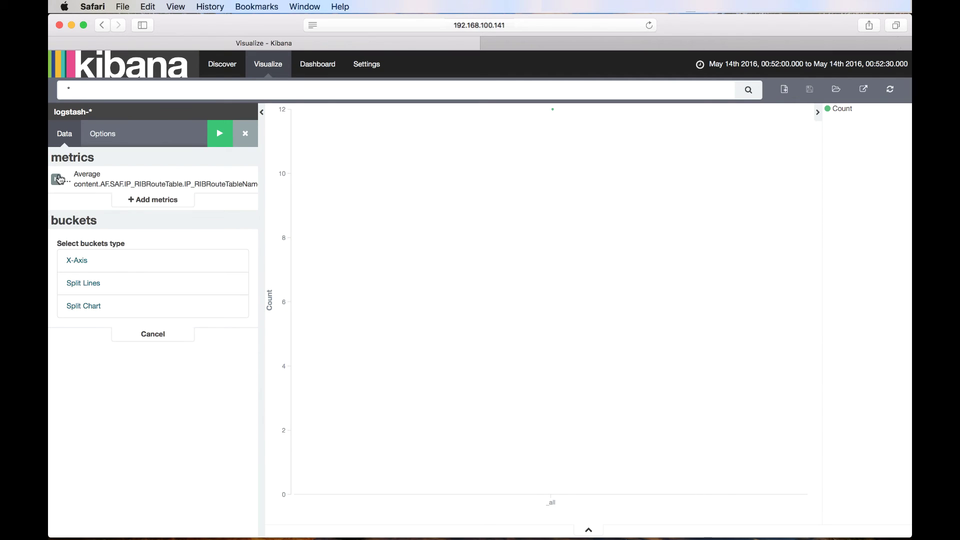
click(83, 263)
click(100, 268)
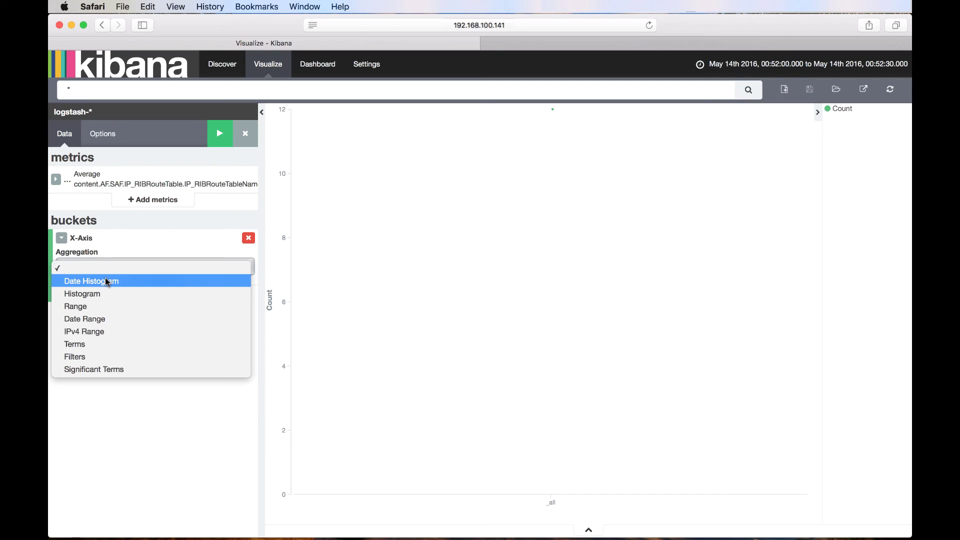
click(105, 278)
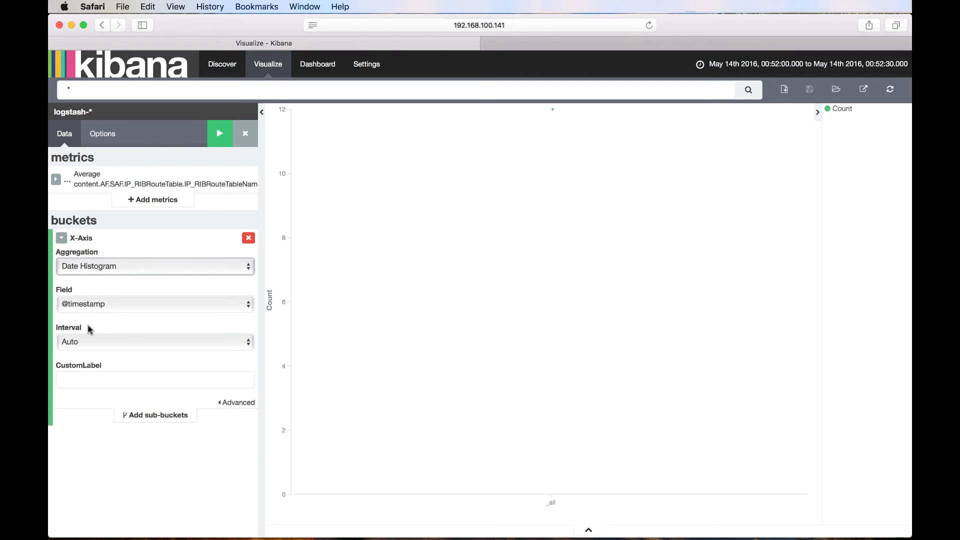
click(219, 136)
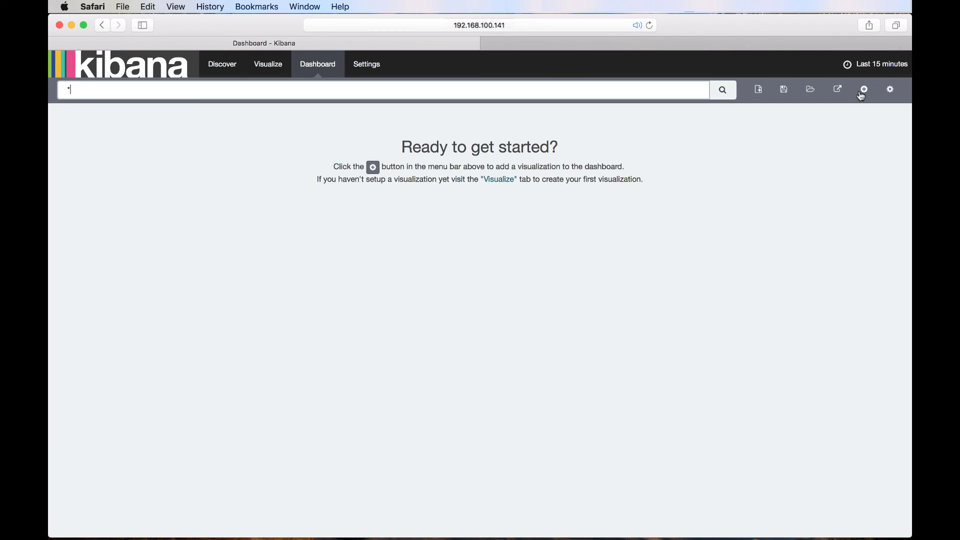
click(863, 91)
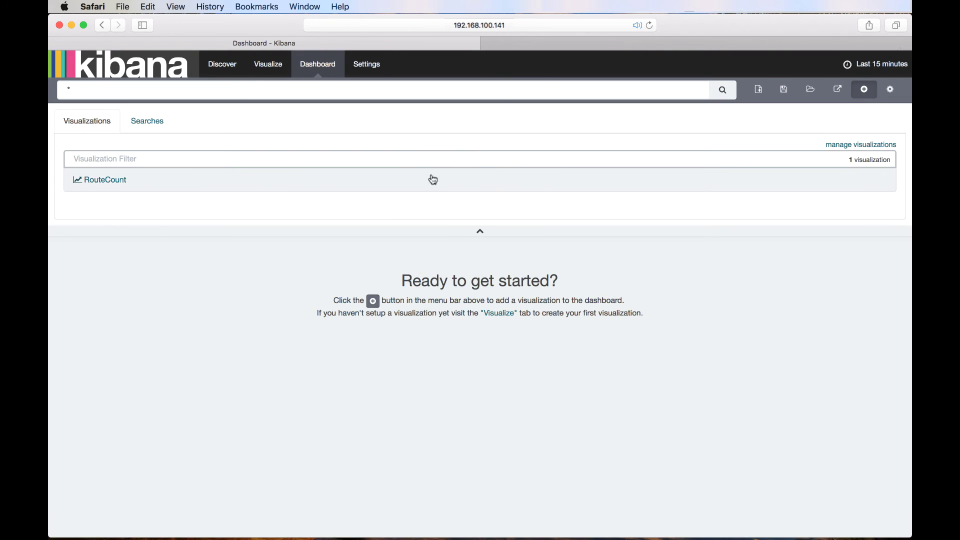
Add the RouteCount chart to the dashboard and drag its panel corner larger
click(112, 182)
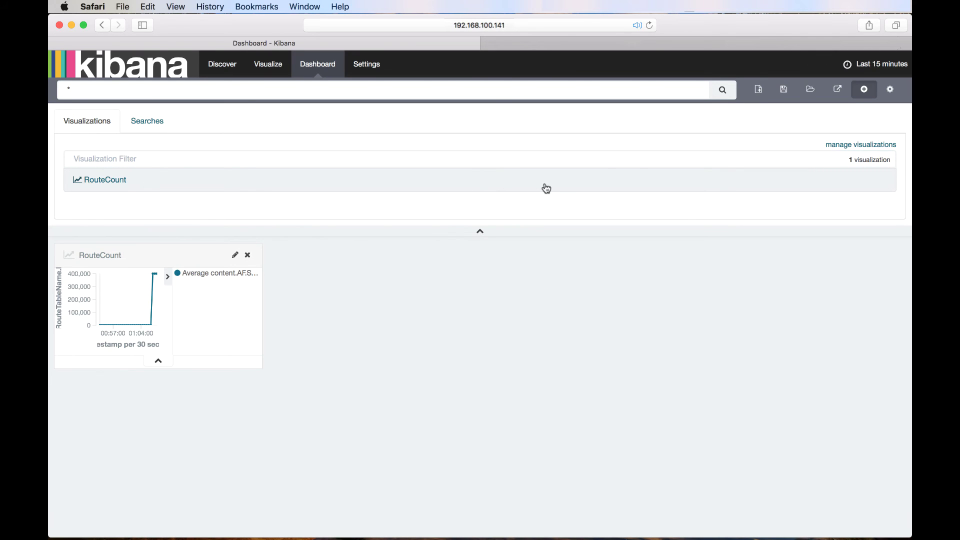
click(480, 231)
drag(480, 235, 538, 355)
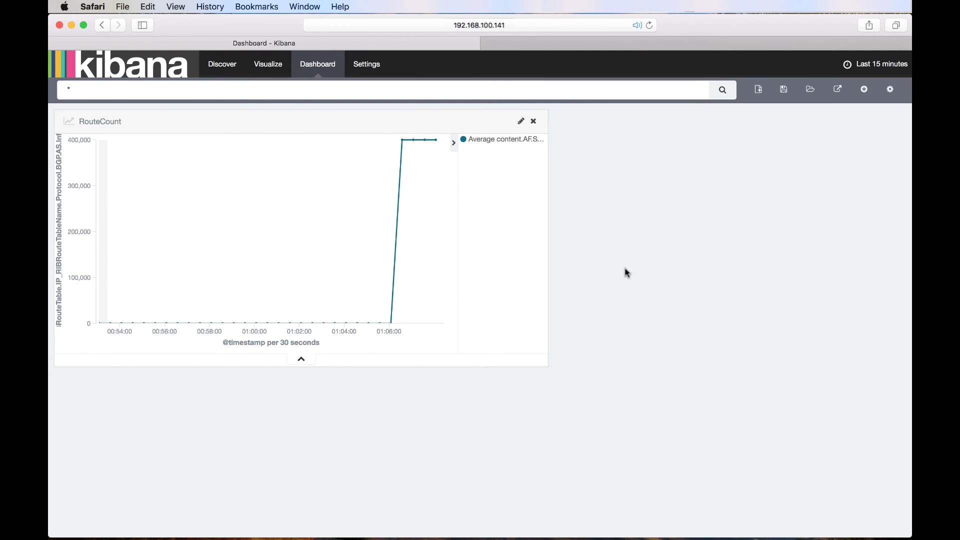
Start a new pie chart visualization based on a new search
click(277, 67)
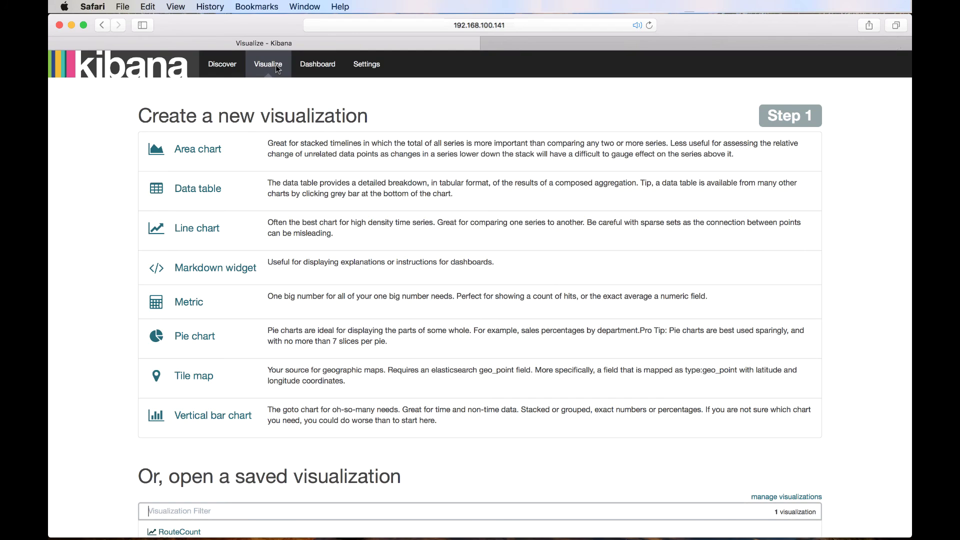
click(196, 336)
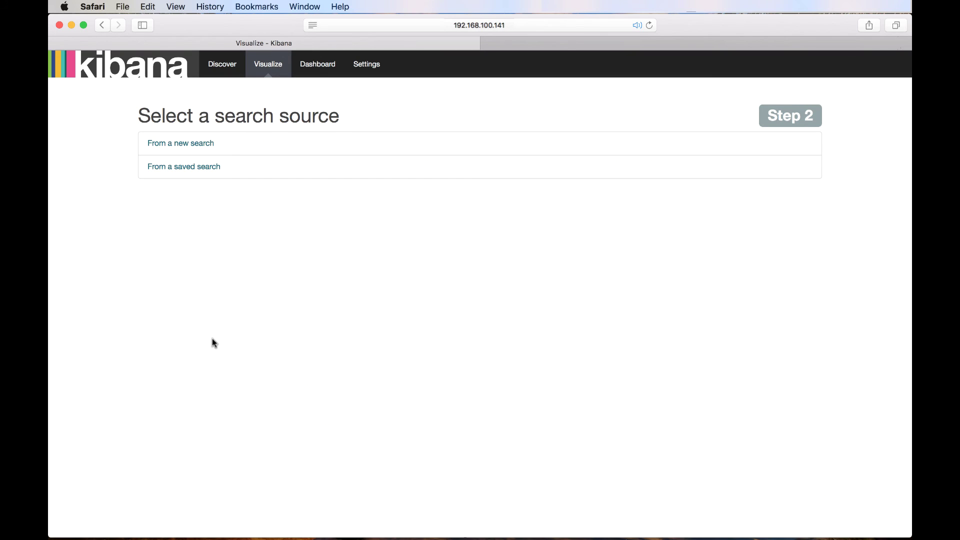
click(200, 149)
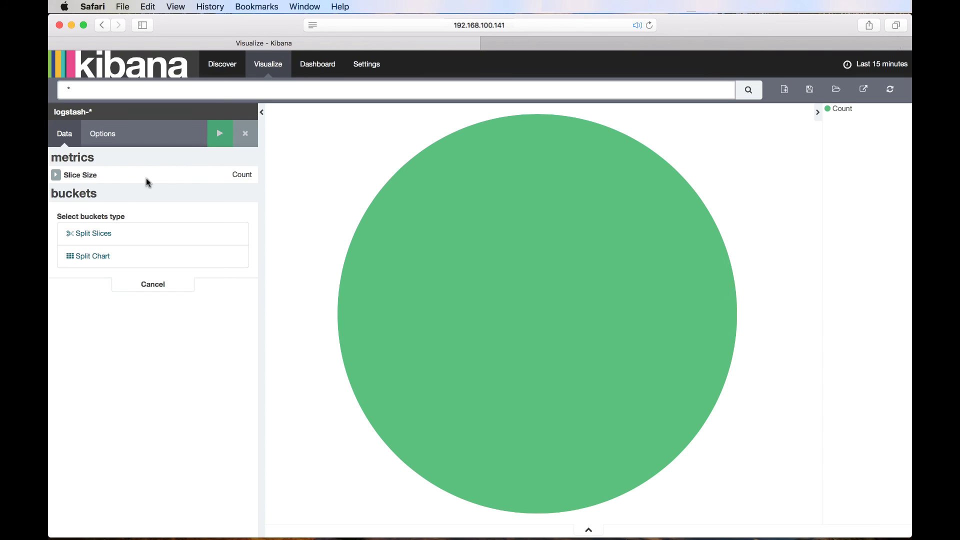
Size the pie slices by Unique Count of content.Summary.FreePhysicalMemory
click(56, 175)
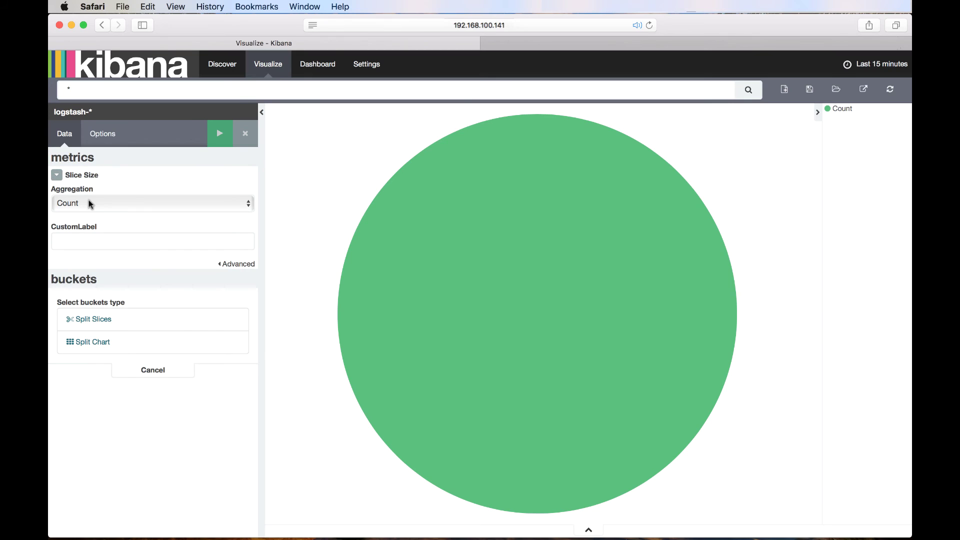
click(88, 199)
click(101, 232)
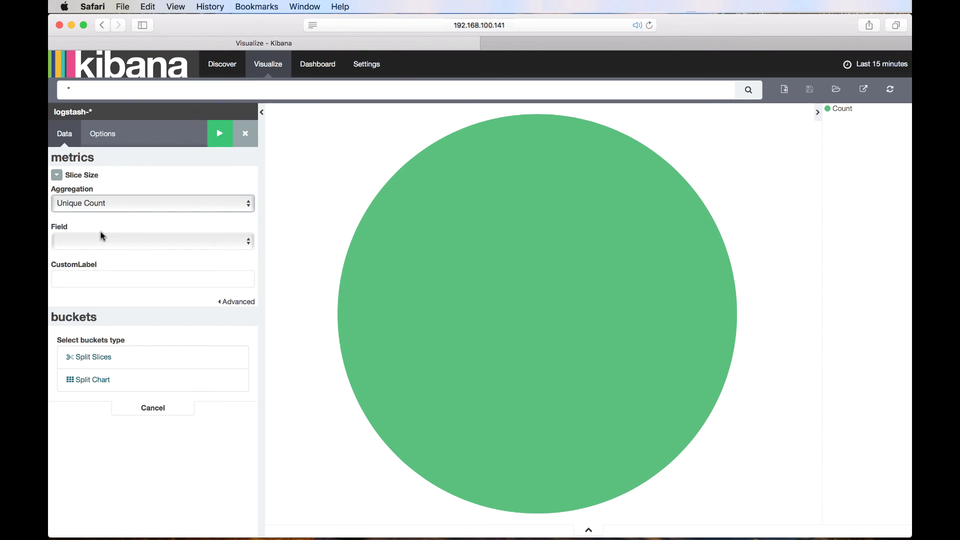
click(116, 242)
scroll(278, 431, up, 15)
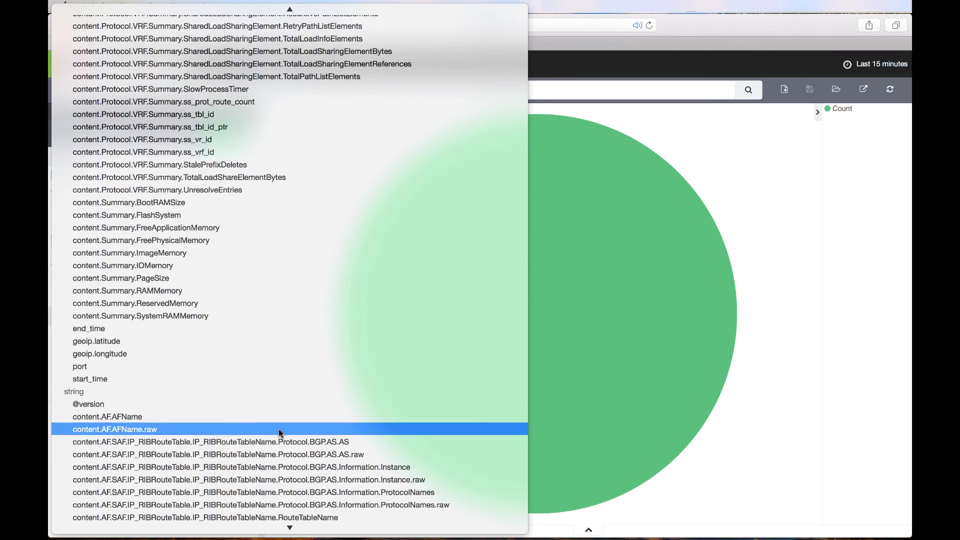
scroll(278, 433, up, 3)
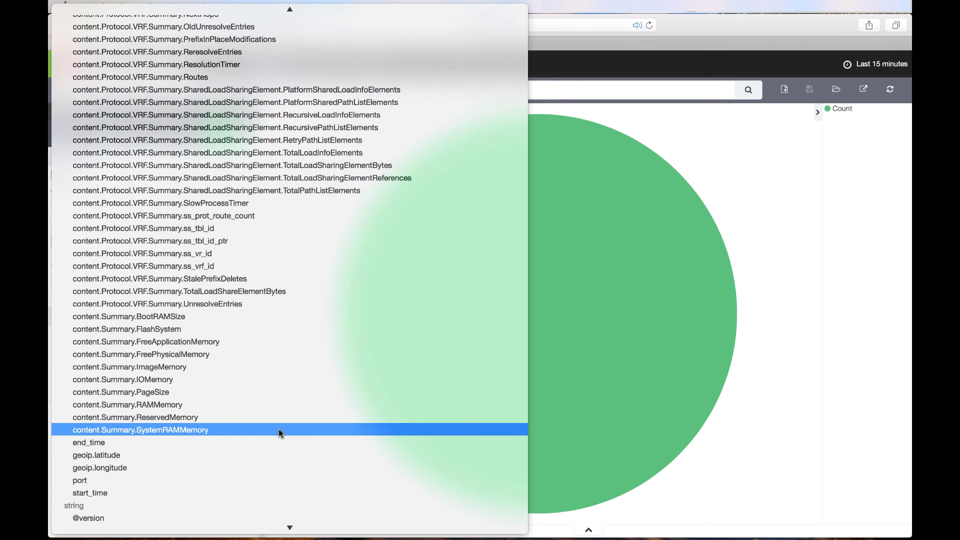
click(205, 356)
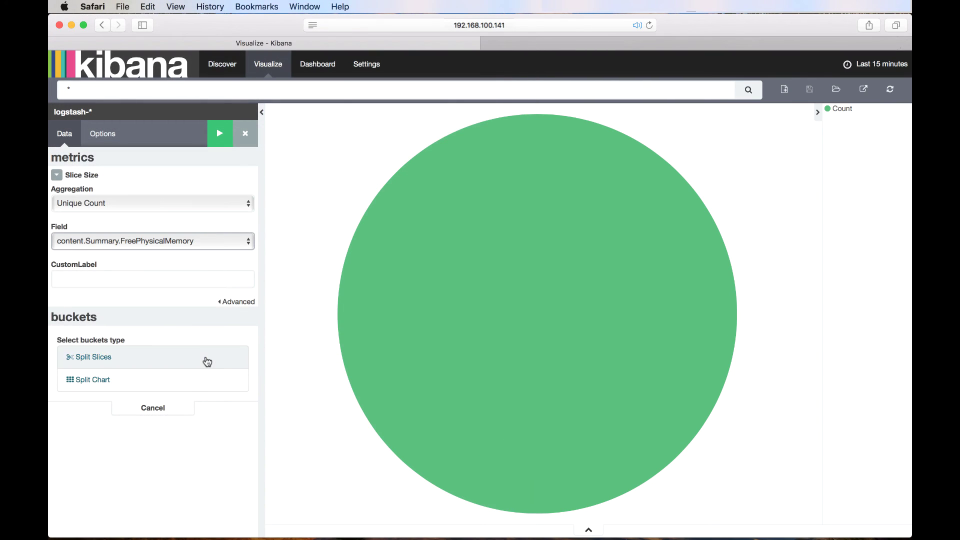
Split the slices with a Date Histogram bucket and apply to redraw the pie
click(106, 360)
click(137, 362)
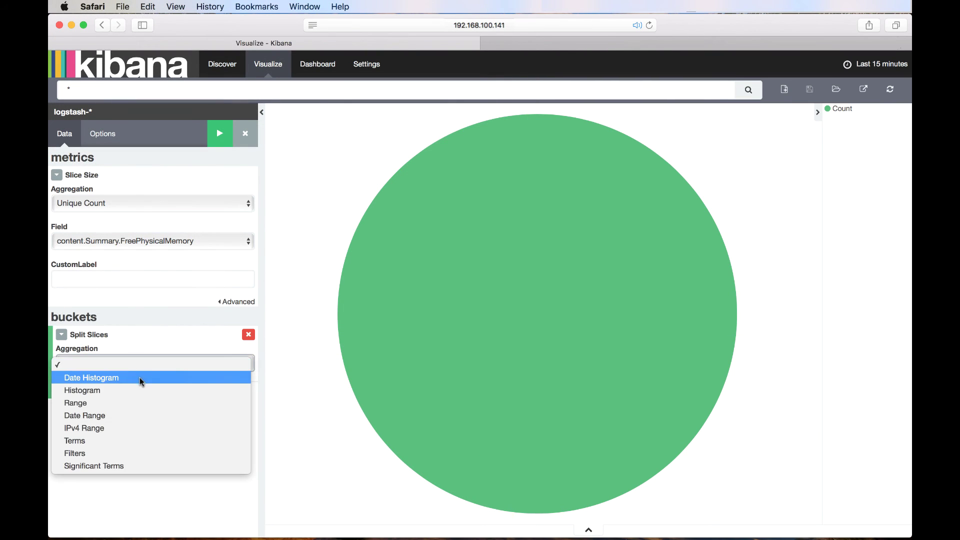
click(141, 380)
click(216, 134)
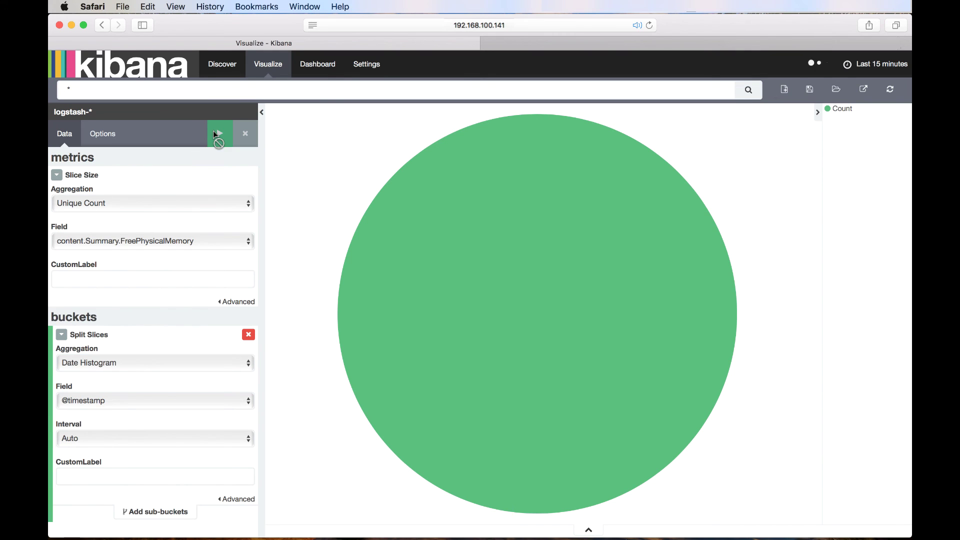
mouse_move(403, 271)
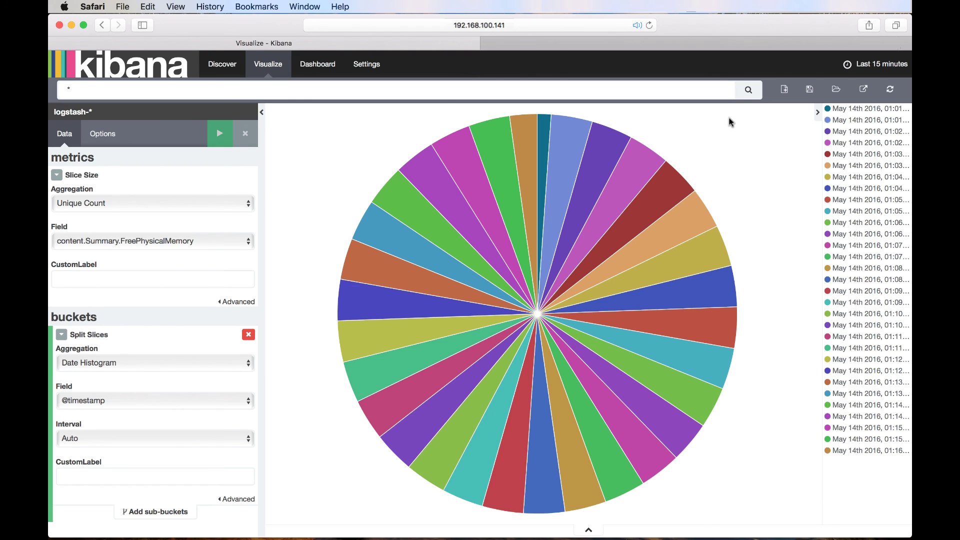
Save the pie chart as 'FreePhysicalMemory-TimeSlices'
click(810, 89)
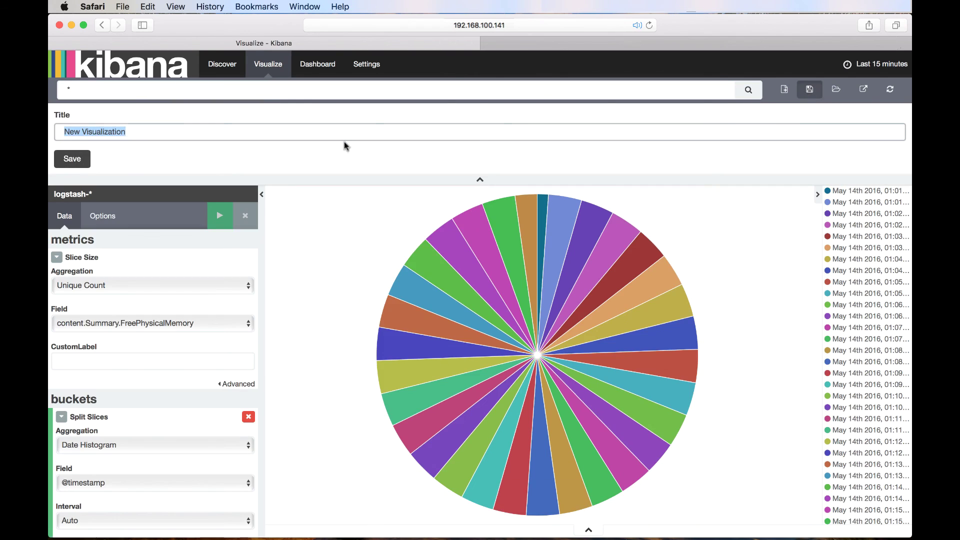
text(FreePhysical)
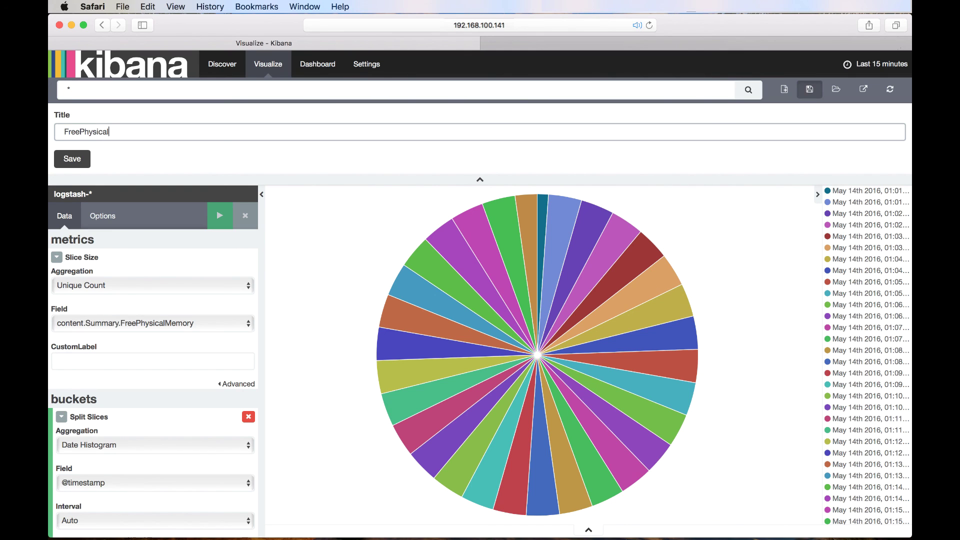
text(Memory-TimeSlices)
click(73, 160)
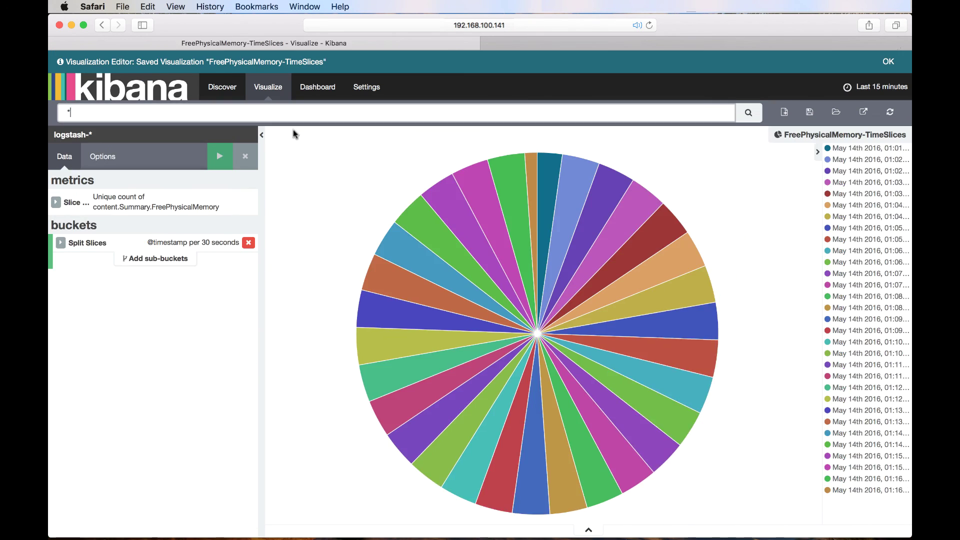
Add FreePhysicalMemory-TimeSlices to the dashboard and enlarge its panel beside RouteCount
click(318, 87)
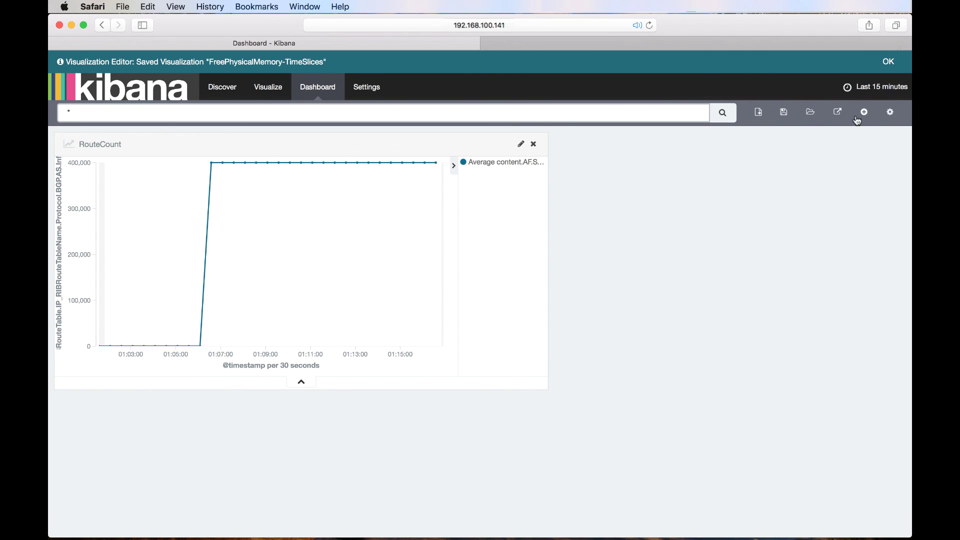
click(865, 90)
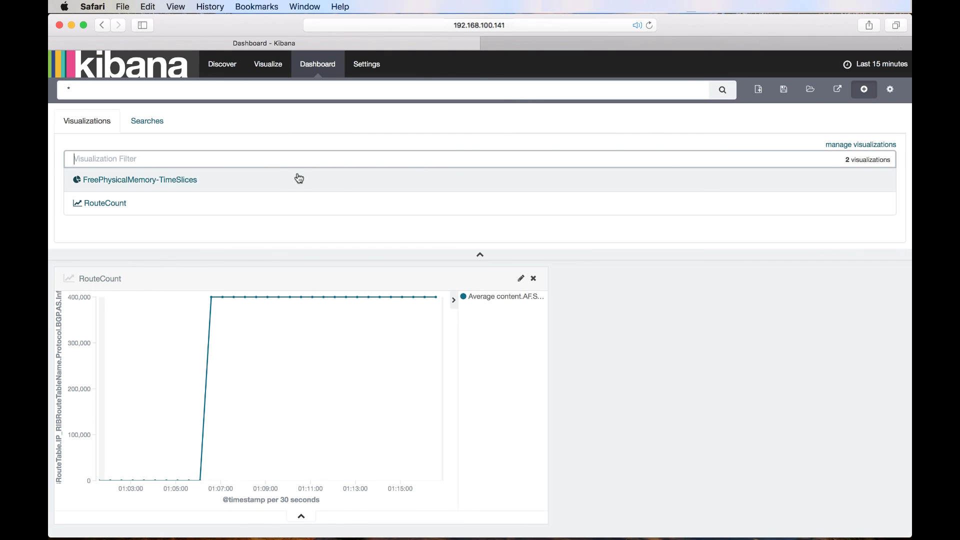
click(205, 184)
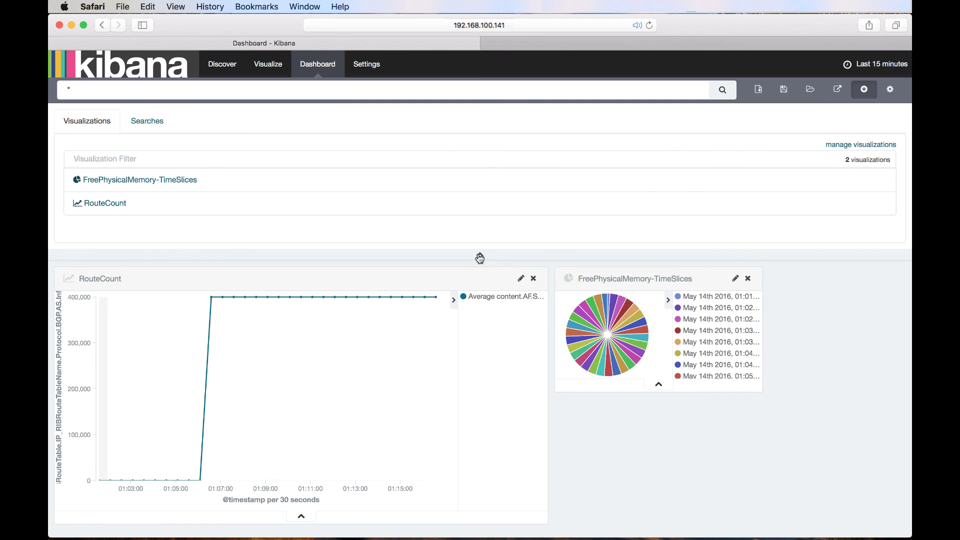
click(480, 254)
drag(756, 231, 853, 365)
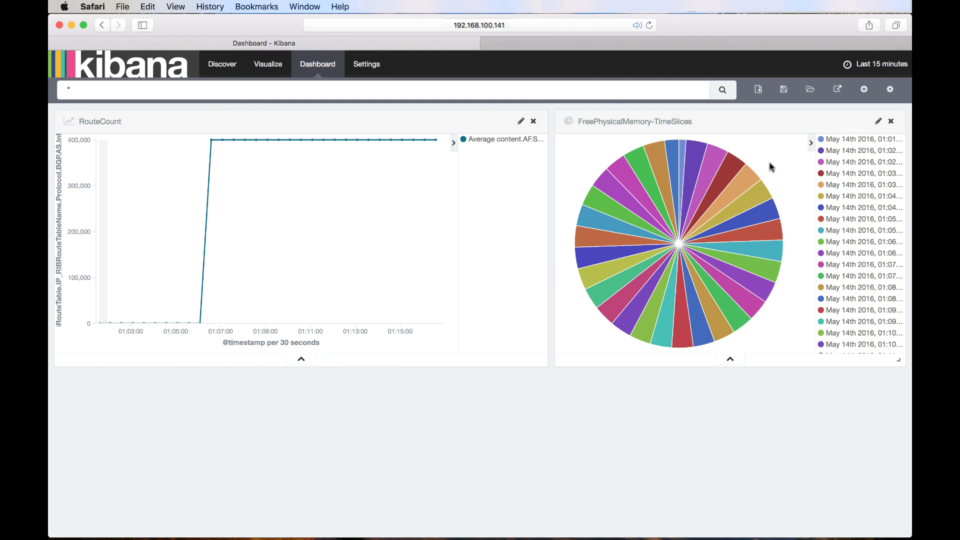